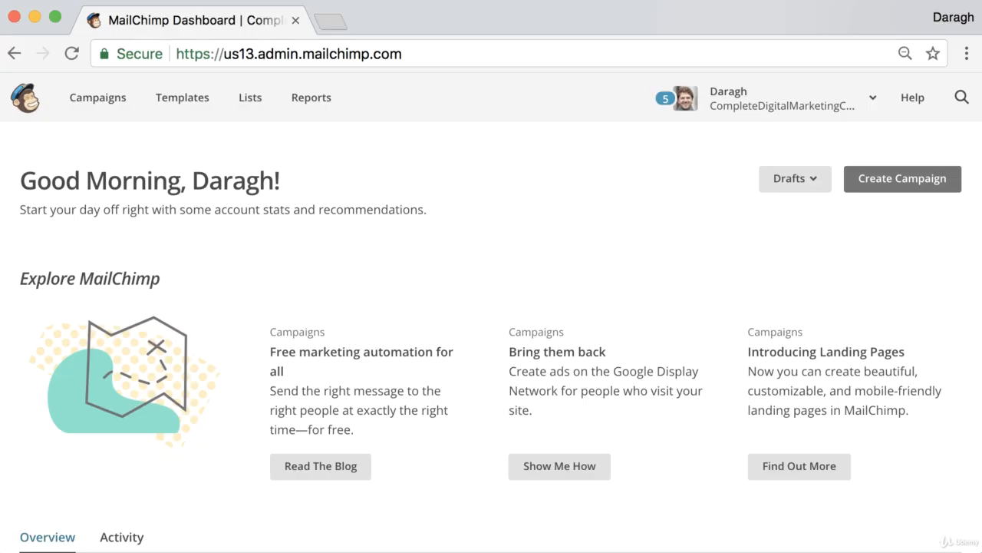
Step: Create a regular email campaign named "How to Capture Emails Without a Website" and accept the entire list as its recipients
left_click(897, 185)
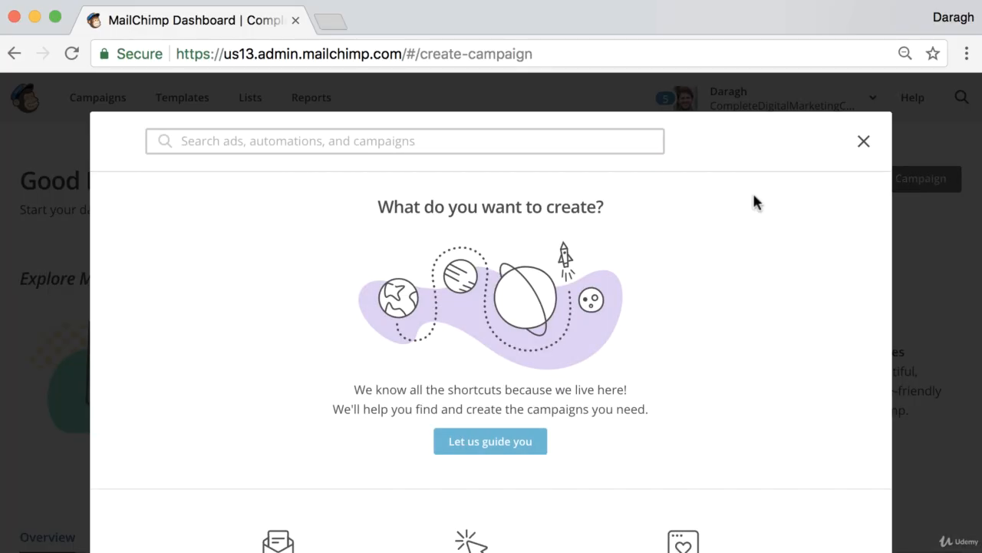
scroll(307, 296, "down", 2)
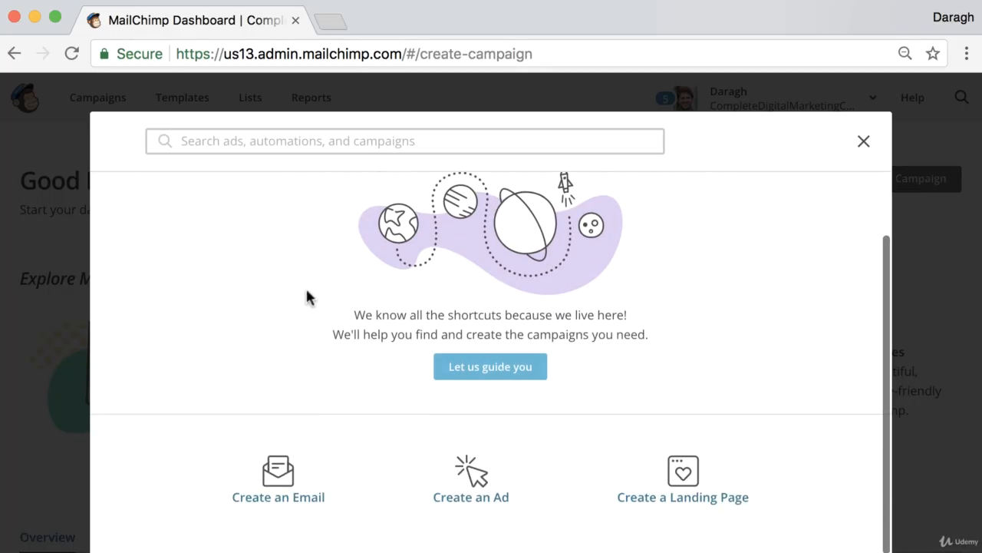
left_click(275, 497)
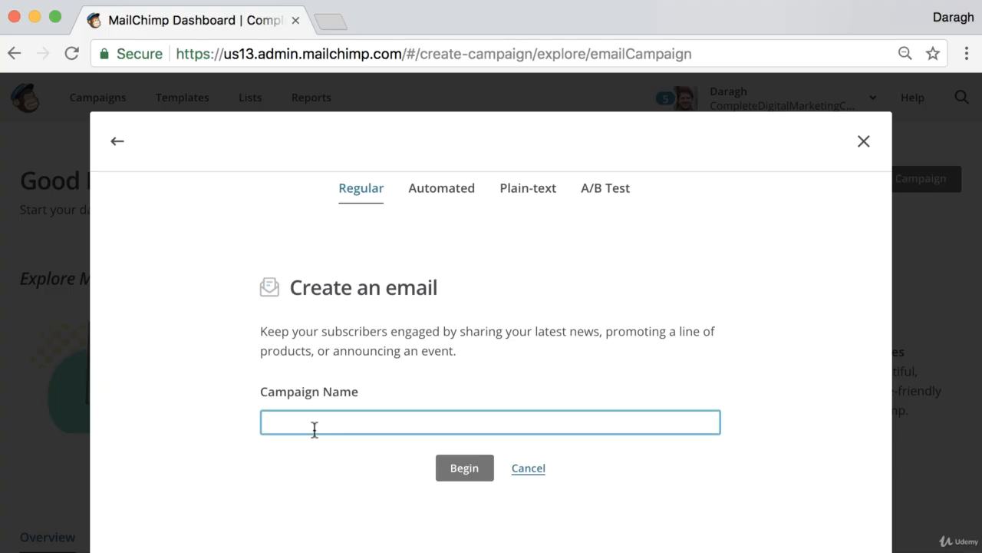
type("How")
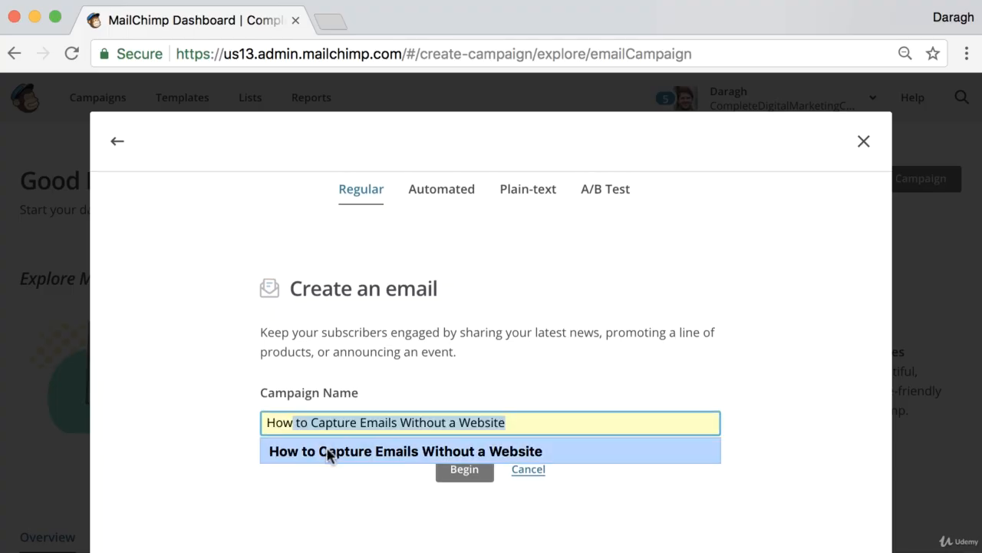
left_click(326, 453)
left_click(458, 471)
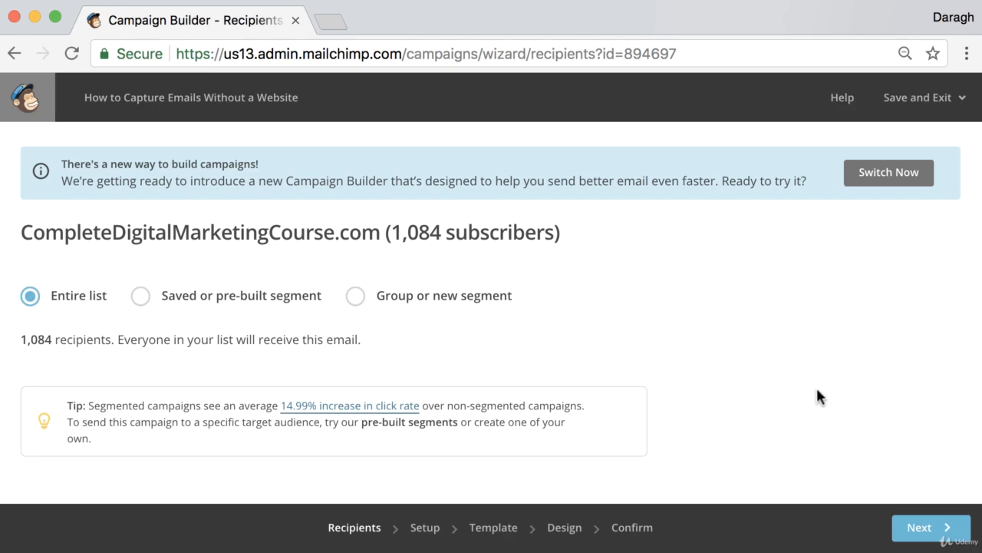
left_click(929, 530)
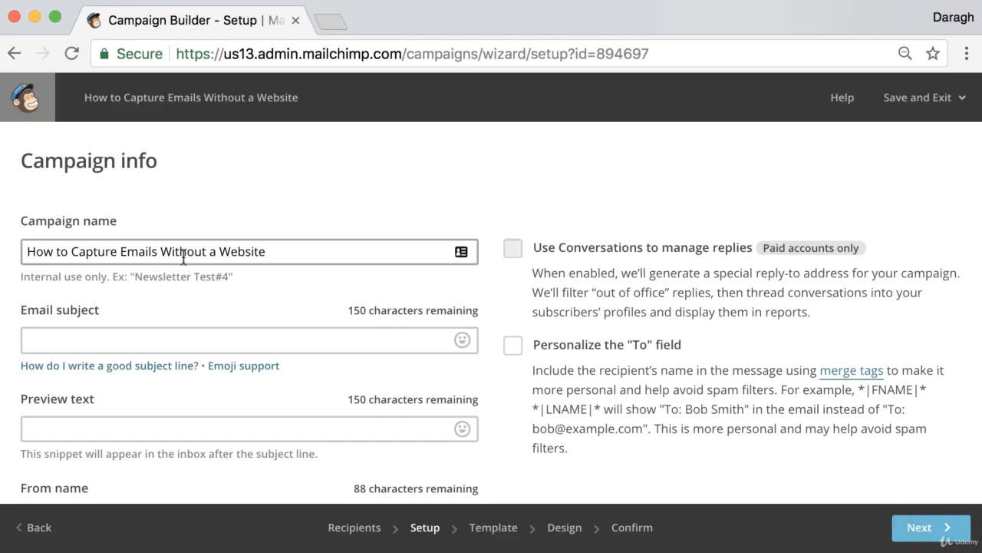
Step: Copy the campaign name "How to Capture Emails Without a Website" into the email subject
left_click_drag(17, 161, 167, 170)
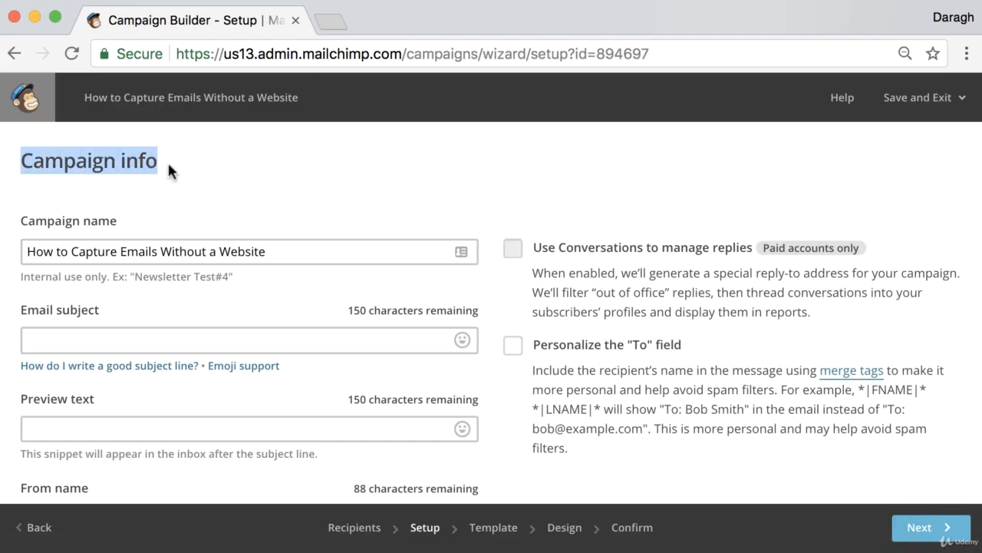
left_click(192, 165)
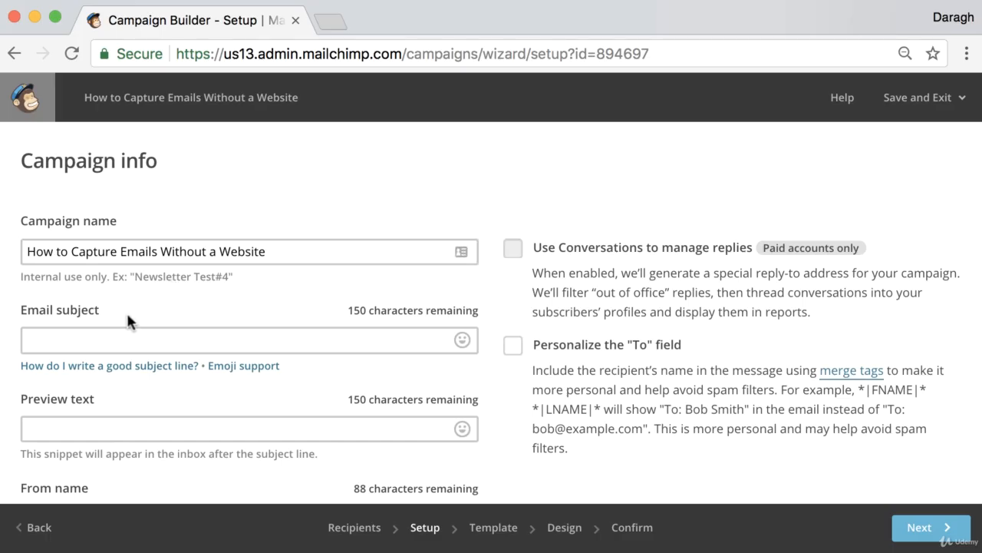
triple_click(100, 251)
key("ctrl+c")
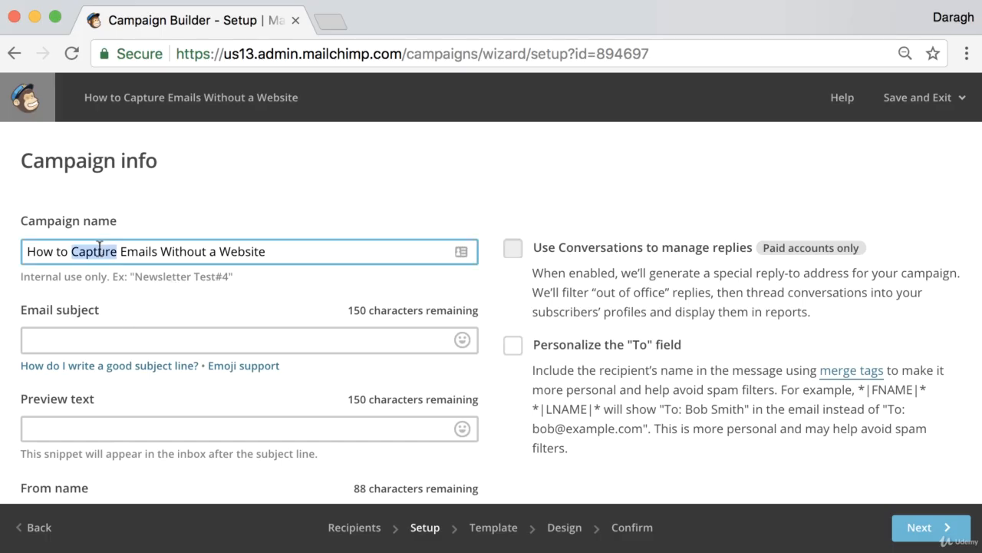
left_click(81, 338)
key("ctrl+v")
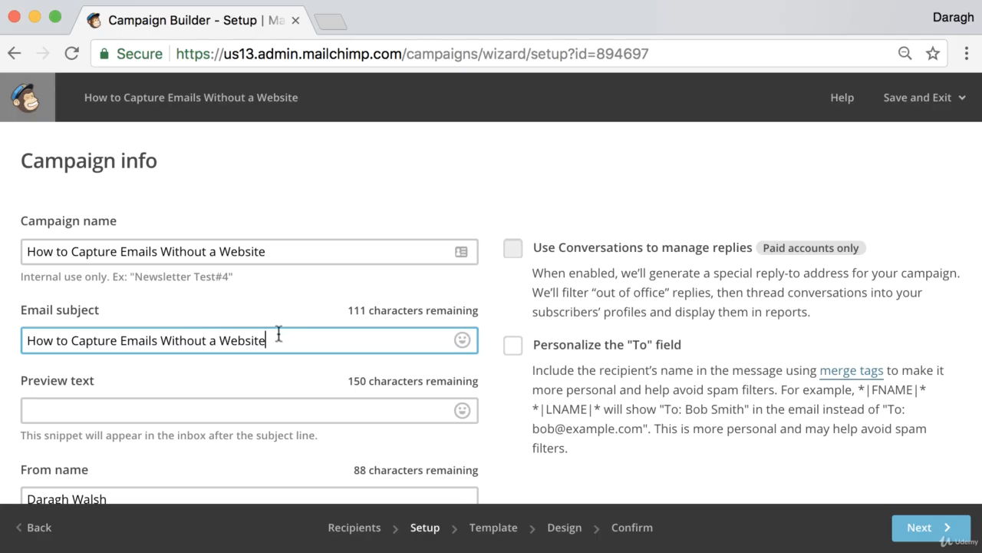
Step: Enter "Learn a really simple way to capture email without needing a website" as the campaign's preview text
scroll(280, 286, "down", 3)
left_click(212, 288)
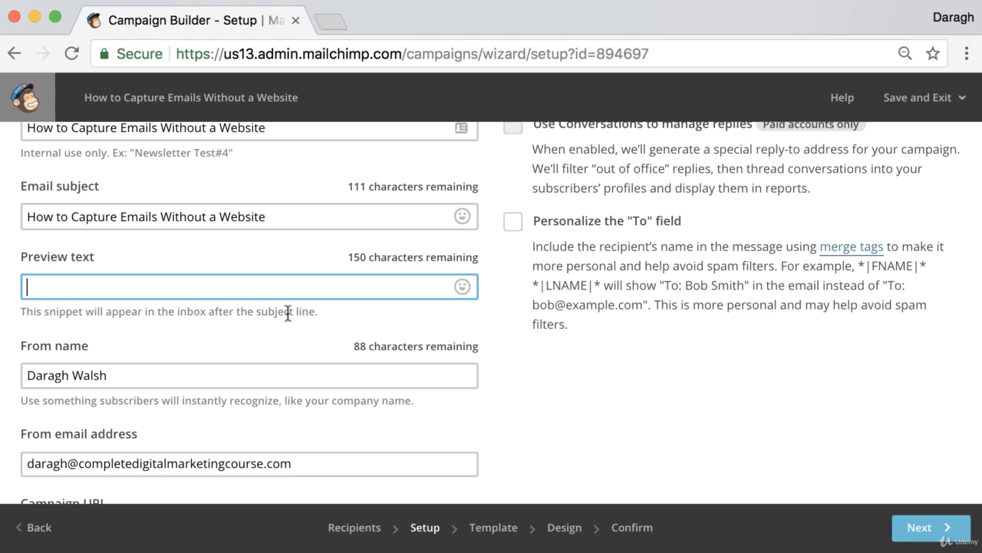
scroll(316, 312, "up", 3)
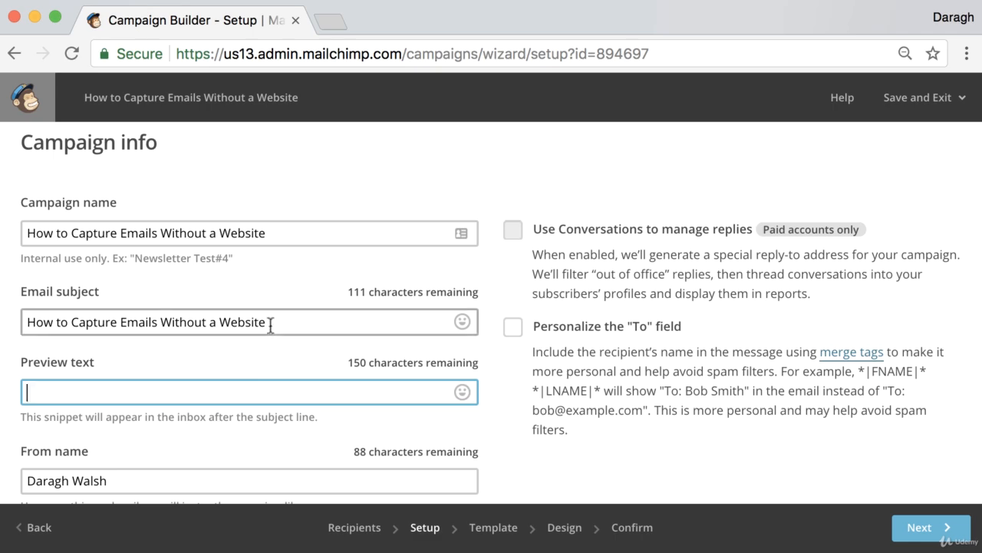
left_click_drag(268, 323, 15, 325)
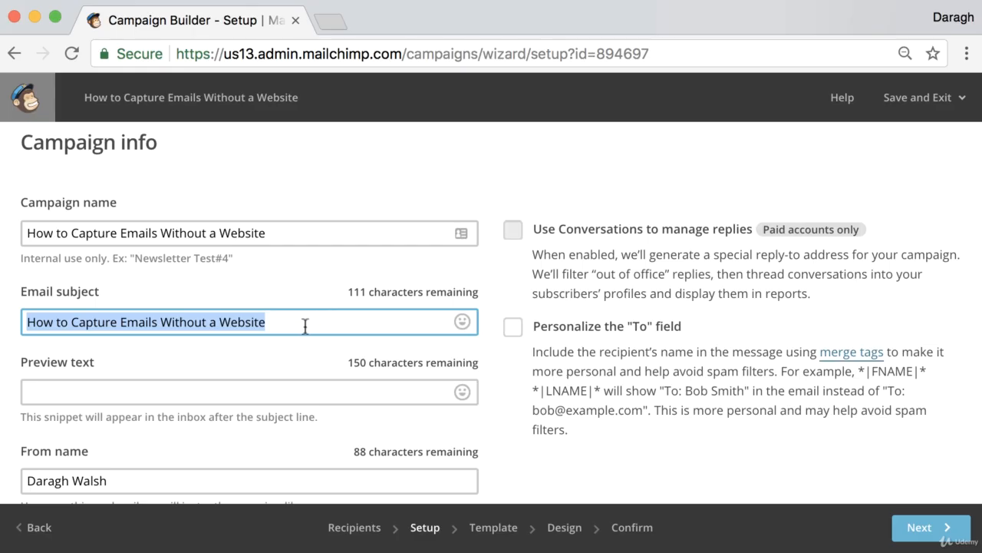
left_click(124, 387)
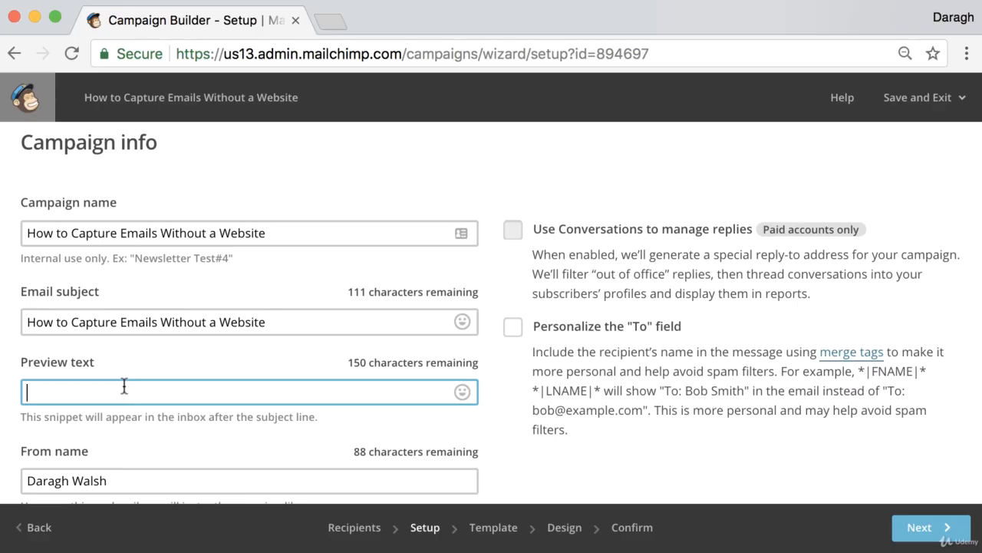
type("Learn")
type(" a really")
type(" sim")
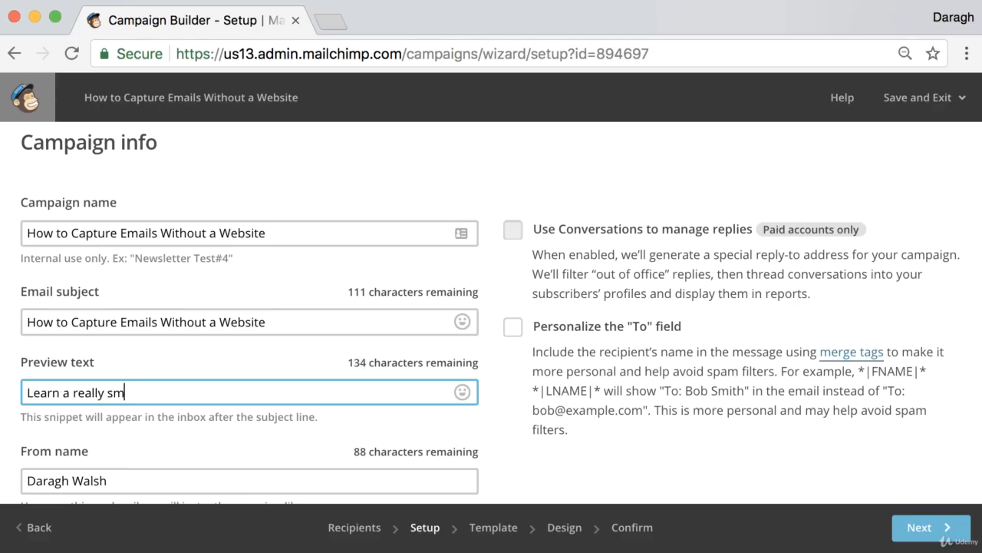
key("BackSpace")
type("imple way to captures")
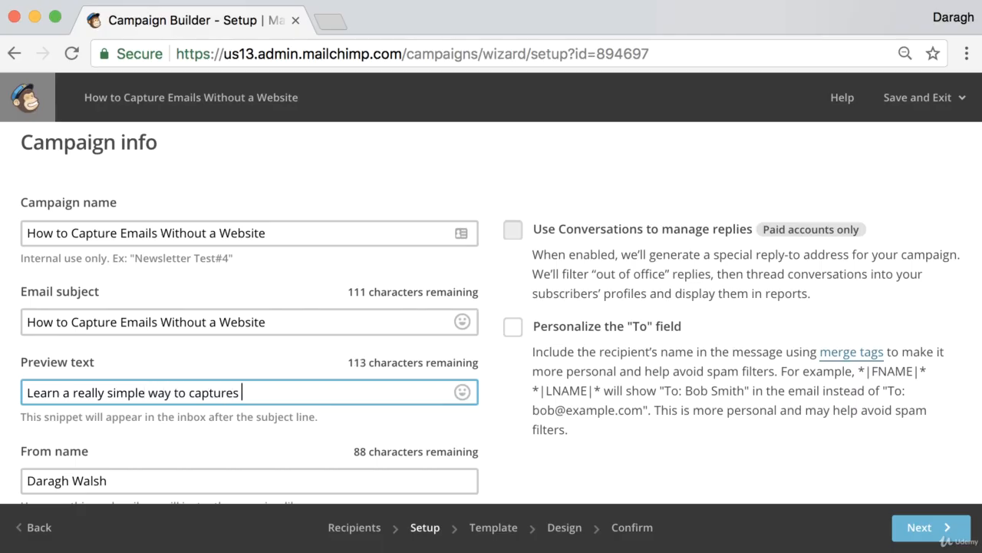
key("BackSpace")
type("email without w")
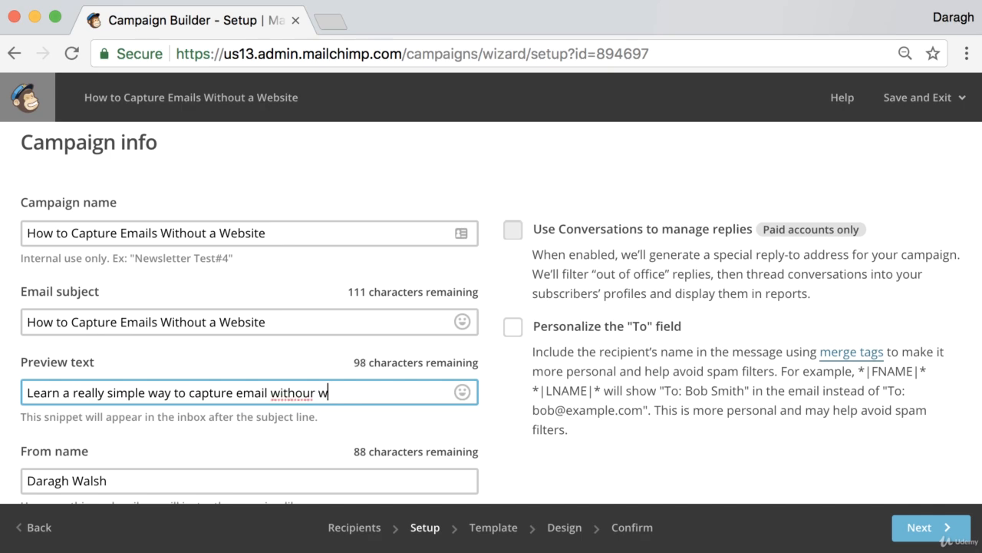
key("BackSpace")
key("BackSpace")
type("needing a ")
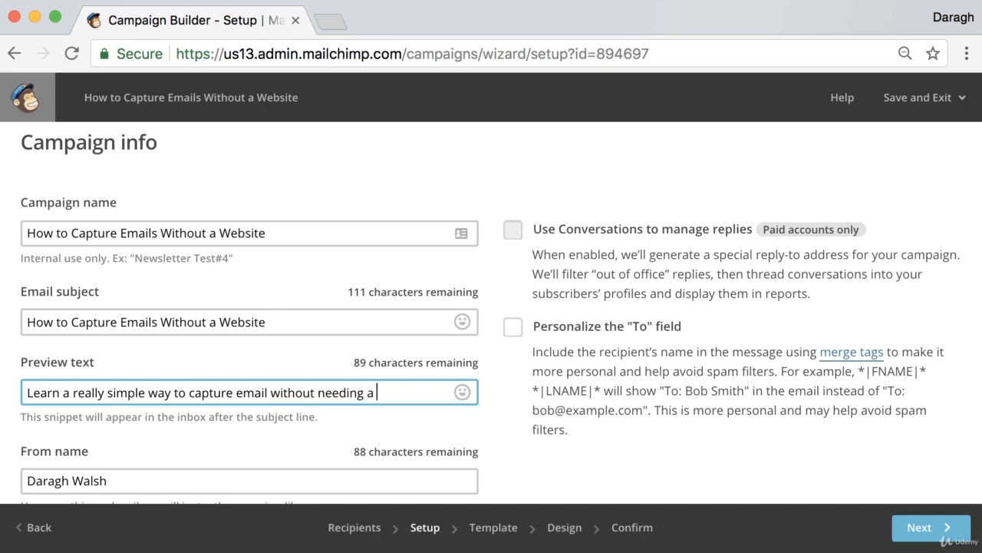
type("website")
Step: Review the campaign's sender name, sender email address, campaign URL and the tracking options, including Google Analytics link tracking
scroll(152, 393, "down", 3)
scroll(152, 394, "up", 1)
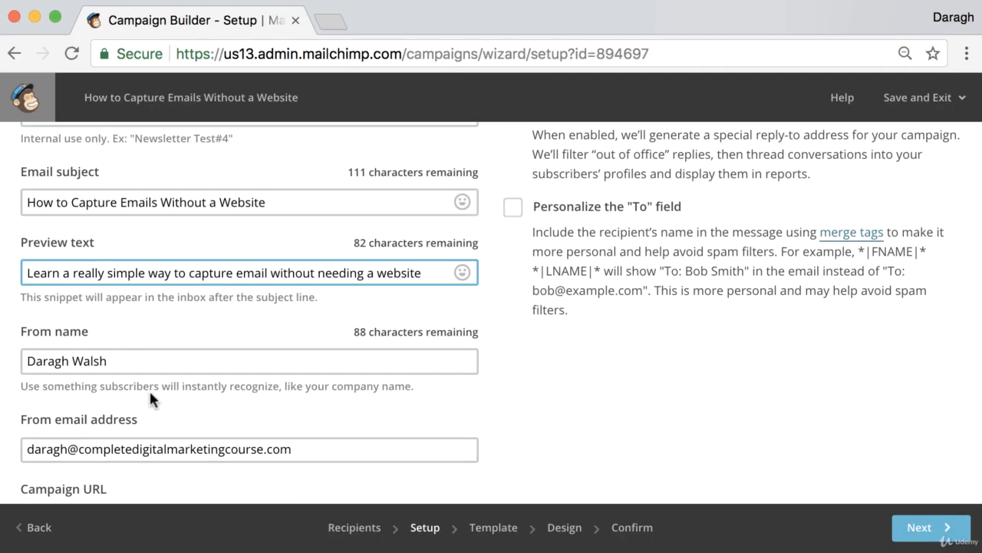
scroll(149, 389, "down", 2)
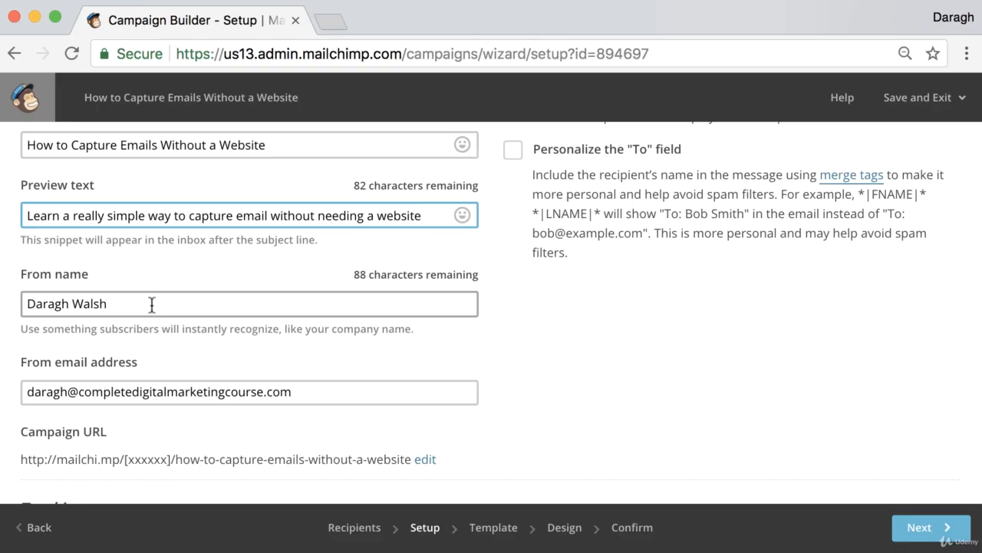
scroll(183, 315, "down", 4)
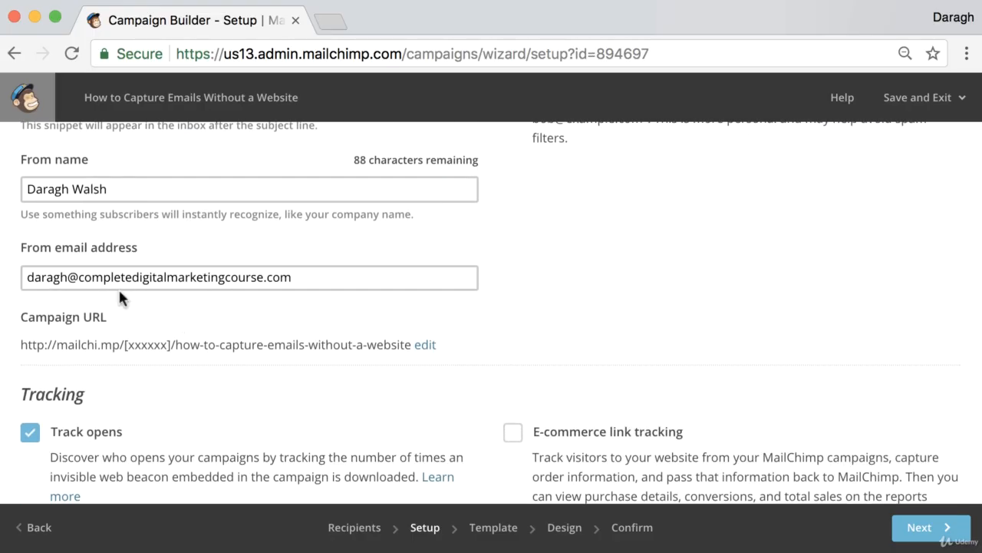
scroll(119, 290, "down", 6)
scroll(122, 291, "down", 3)
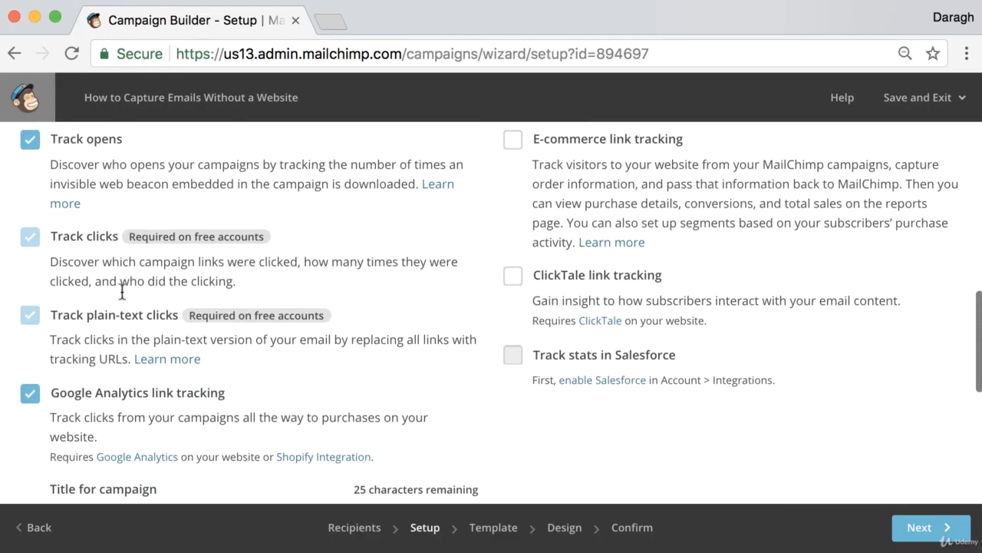
scroll(121, 291, "up", 4)
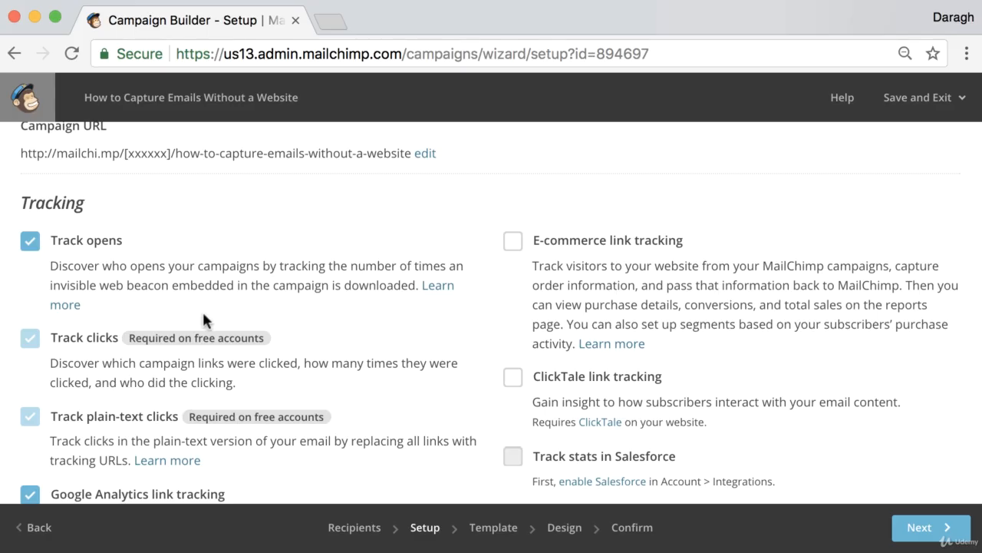
scroll(202, 321, "down", 3)
scroll(203, 320, "down", 3)
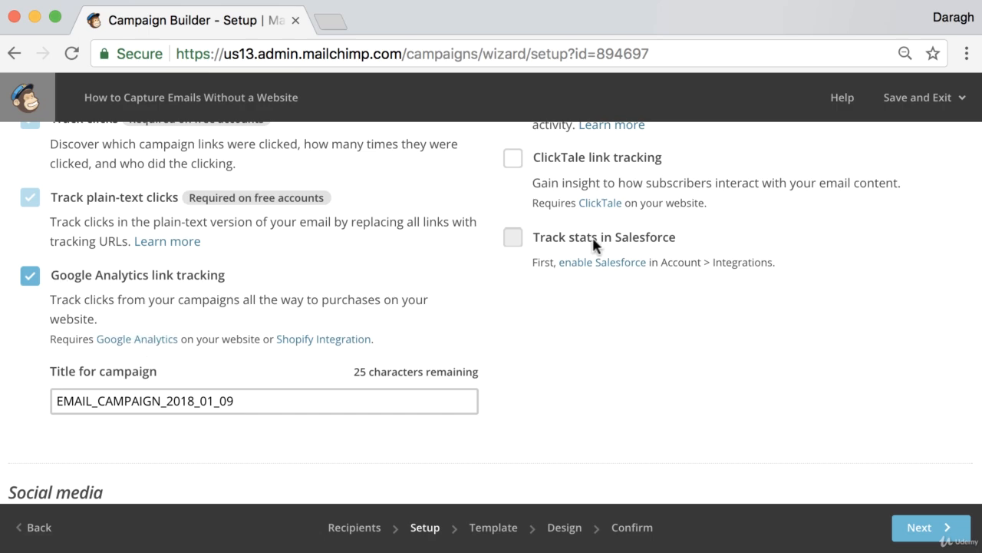
Step: Open the MailChimp dashboard in a separate browser tab, keeping the campaign setup open
right_click(915, 108)
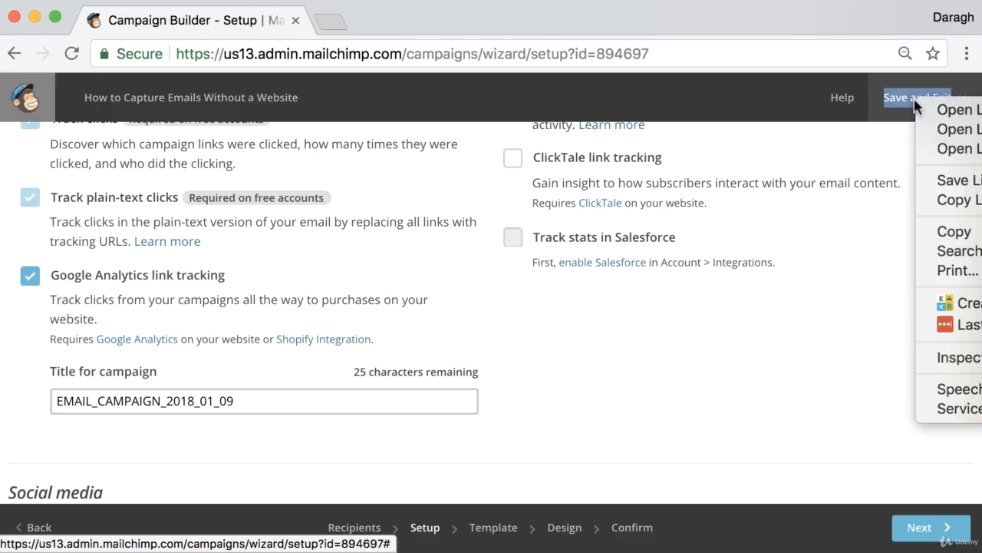
key("Escape")
mouse_move(911, 112)
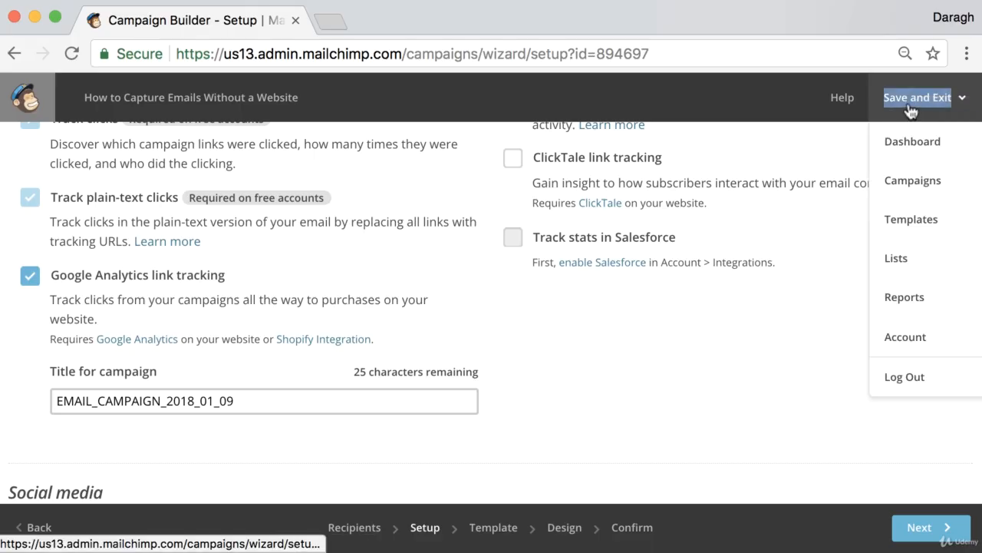
right_click(913, 145)
left_click(933, 150)
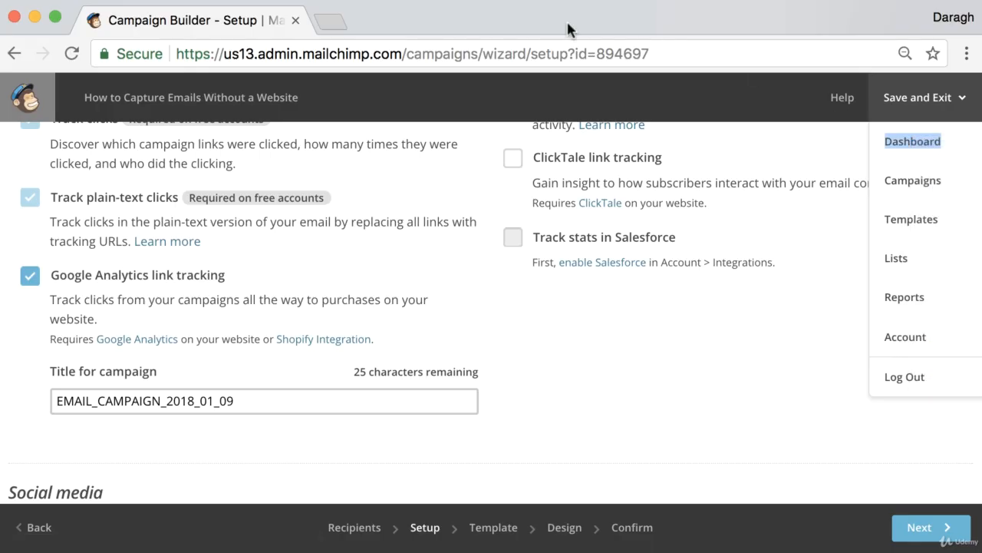
left_click(403, 20)
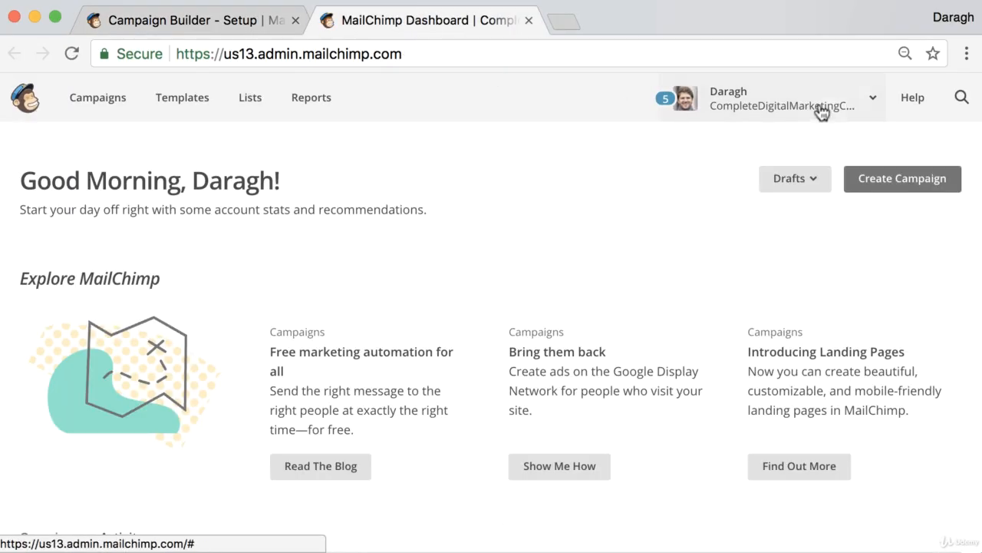
Step: Open the account's integrations and find the Google Analytics, Contacts and Docs entry to check its connection
right_click(853, 102)
left_click(811, 101)
left_click(811, 101)
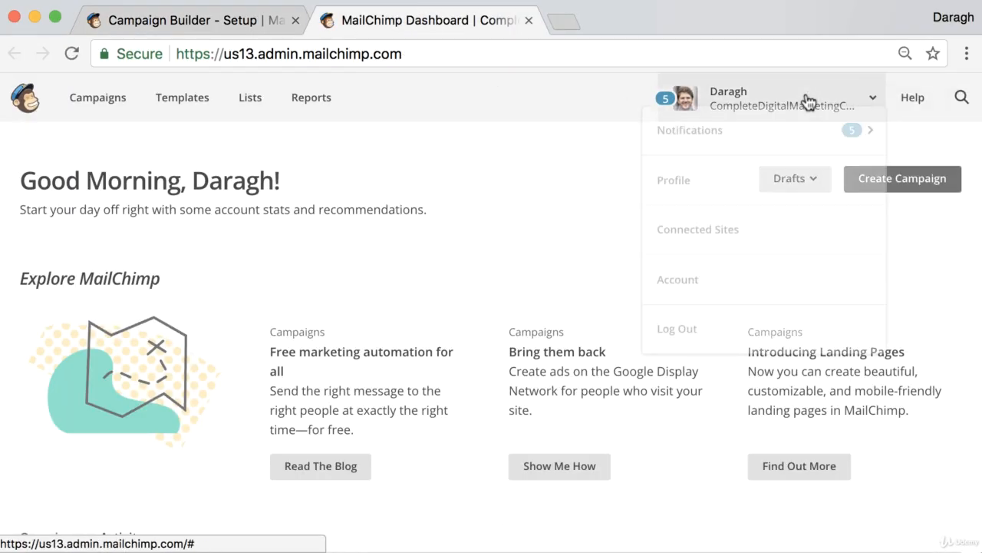
left_click(768, 300)
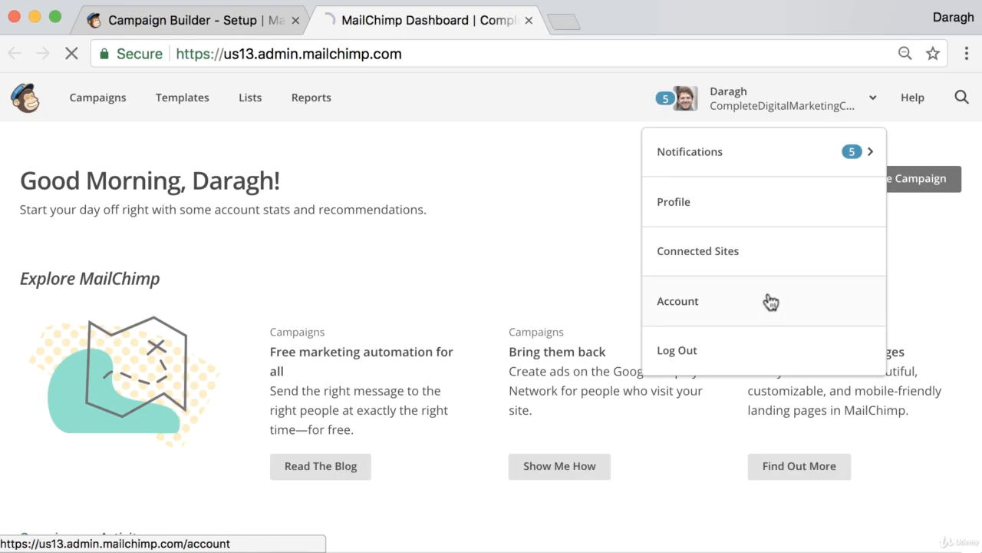
left_click(390, 270)
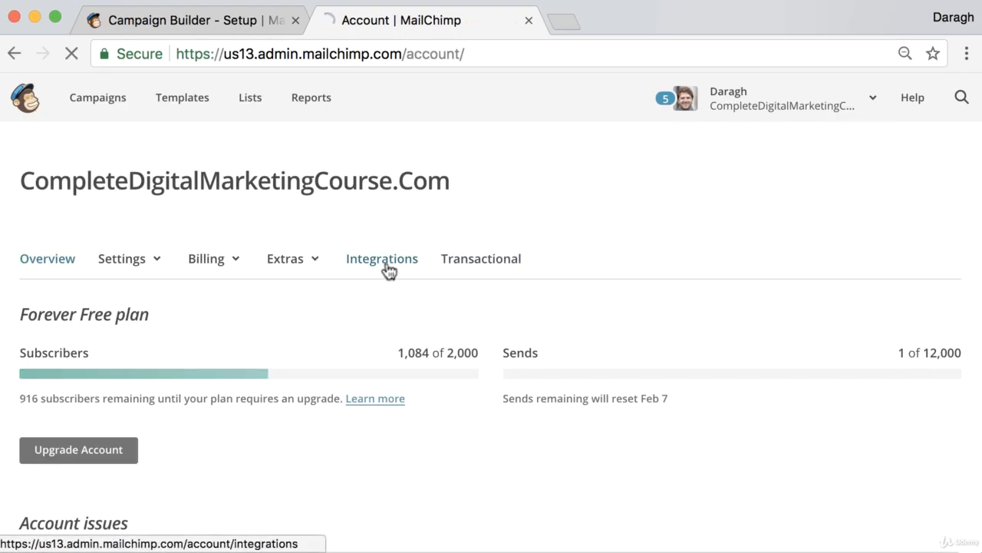
scroll(389, 275, "down", 10)
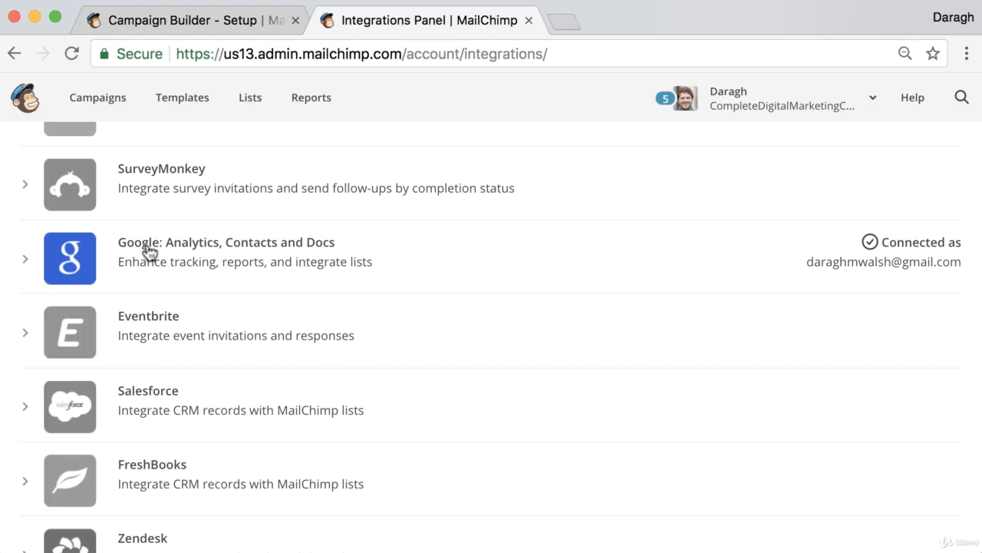
Step: Return to the campaign setup and continue to template selection, keeping EMAIL_CAMPAIGN_2018_01_09 as the Google Analytics campaign title
left_click(228, 27)
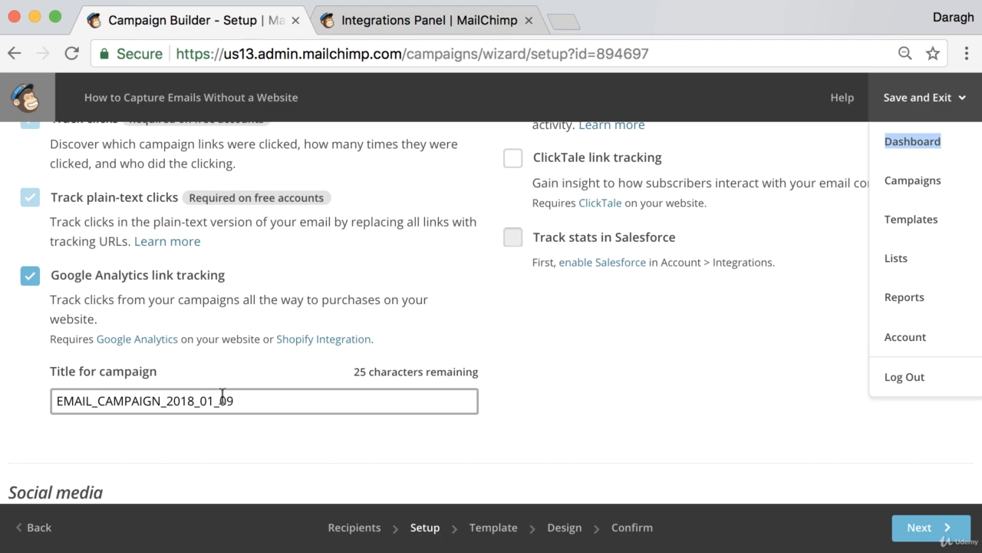
left_click_drag(234, 400, 49, 402)
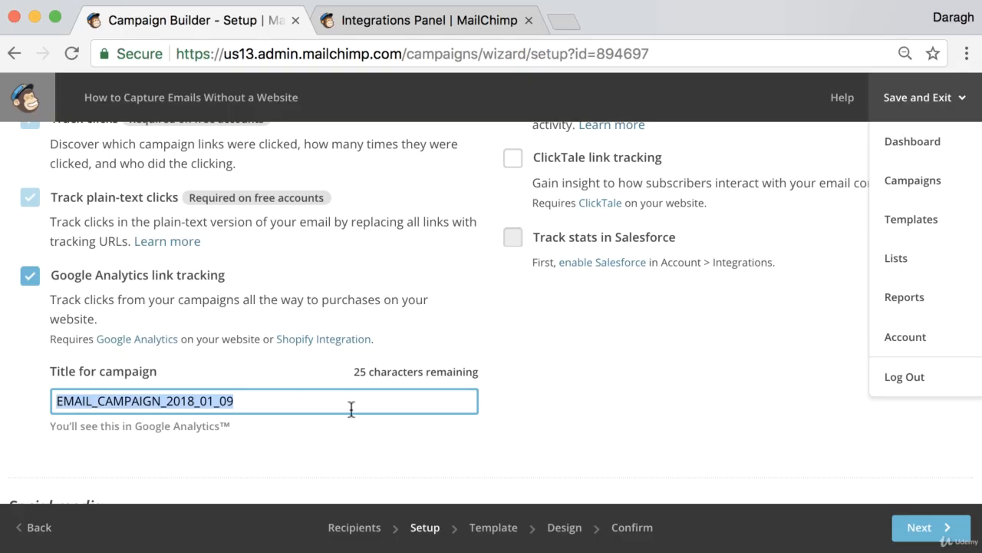
left_click(838, 449)
left_click(915, 525)
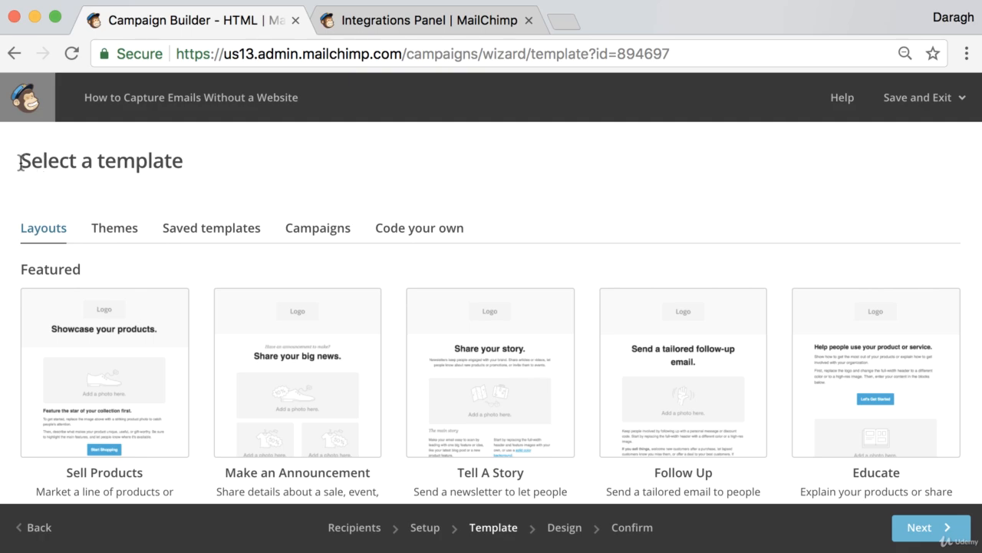
Step: Browse the template layouts and choose the basic Simple Text template for the campaign
left_click_drag(18, 160, 192, 164)
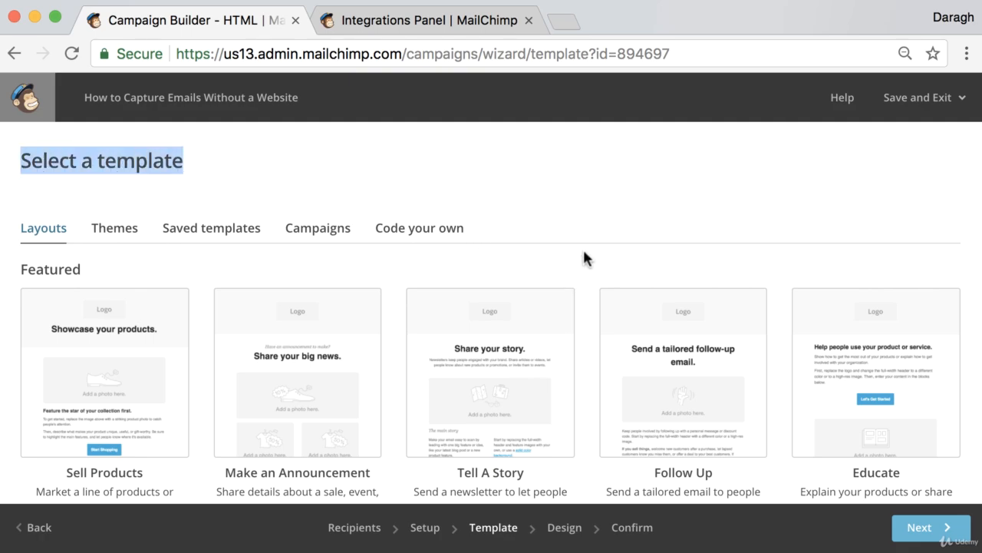
scroll(582, 257, "down", 5)
scroll(559, 273, "down", 4)
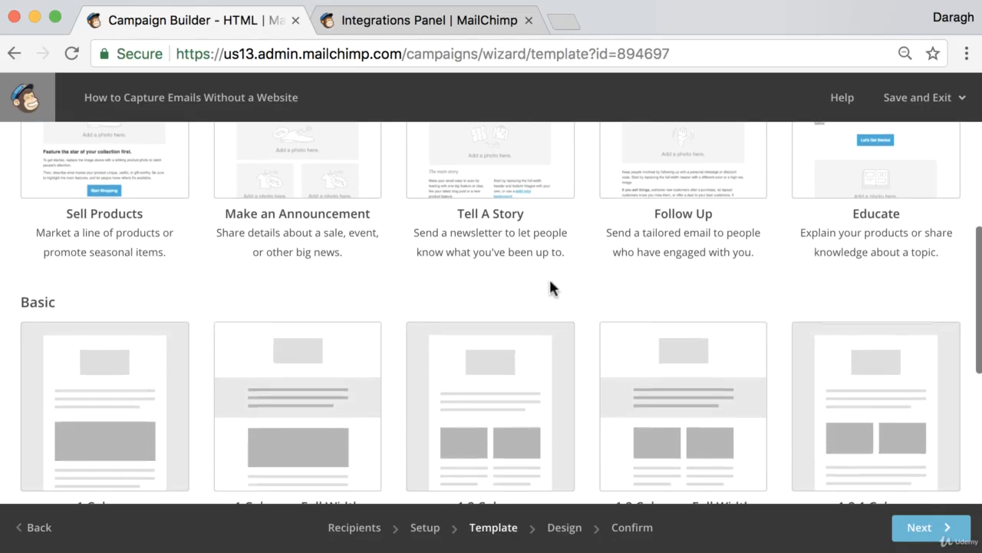
scroll(554, 284, "down", 5)
scroll(554, 290, "down", 1)
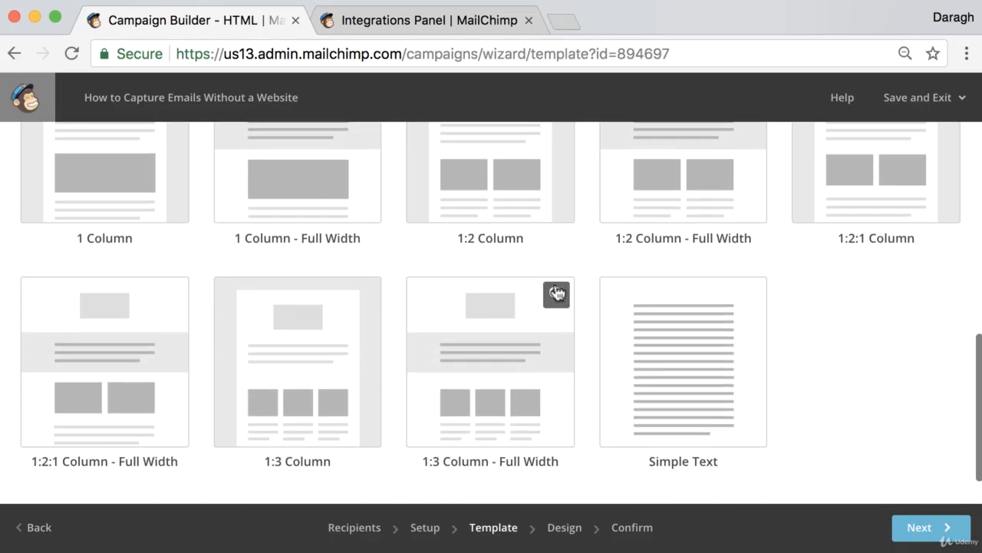
left_click(687, 363)
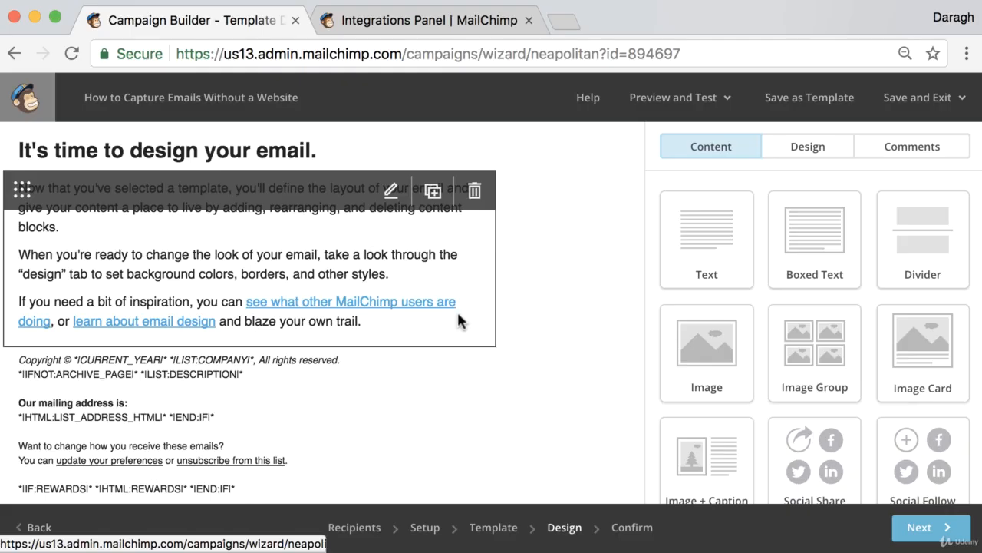
Step: Replace the email's heading text with "Capture emails without needing a website"
left_click(276, 159)
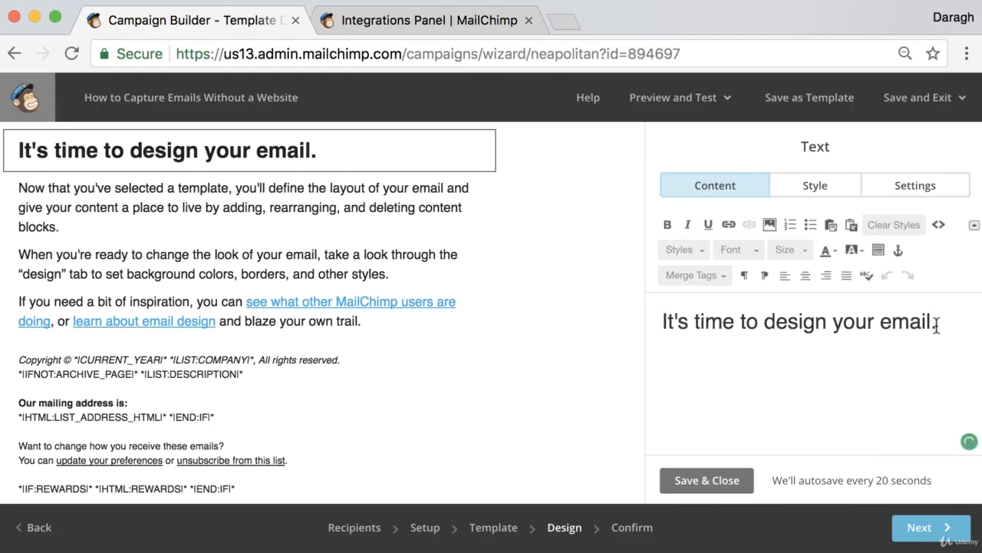
left_click_drag(936, 325, 651, 324)
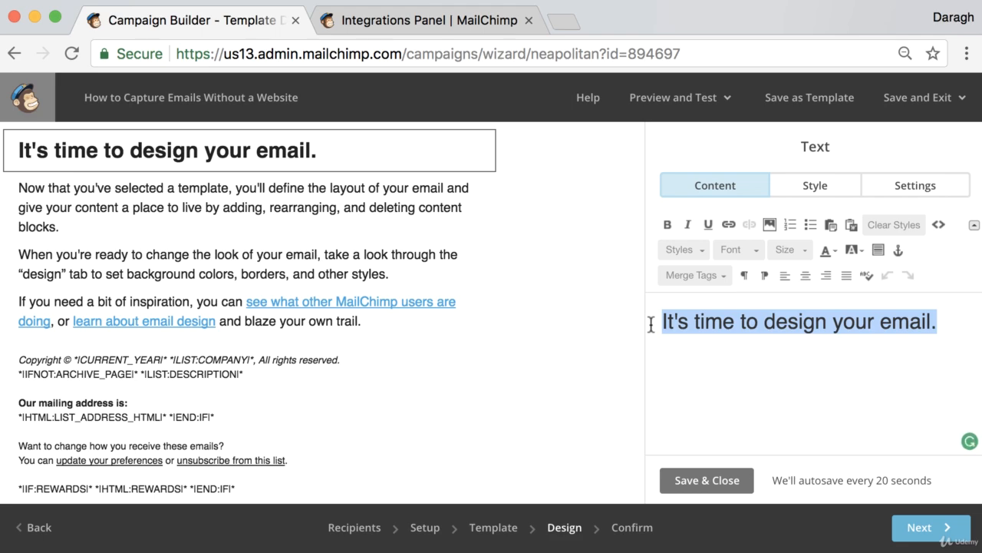
type("Capture emails without needing a website")
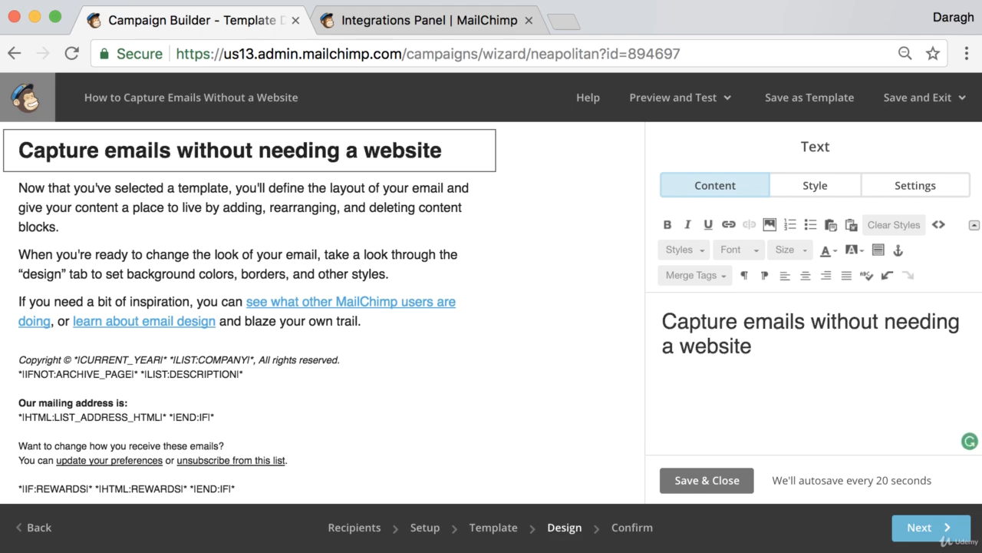
Step: Replace the body text with "Click below to learn how to set up a free landing page with Mailchimp so you can collect emails without needing a website."
left_click(449, 203)
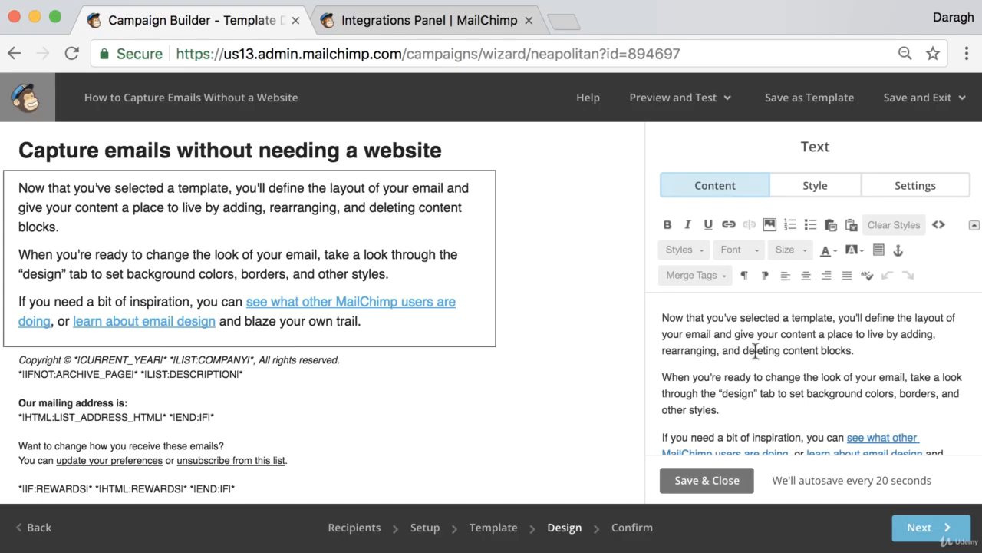
left_click_drag(664, 316, 892, 445)
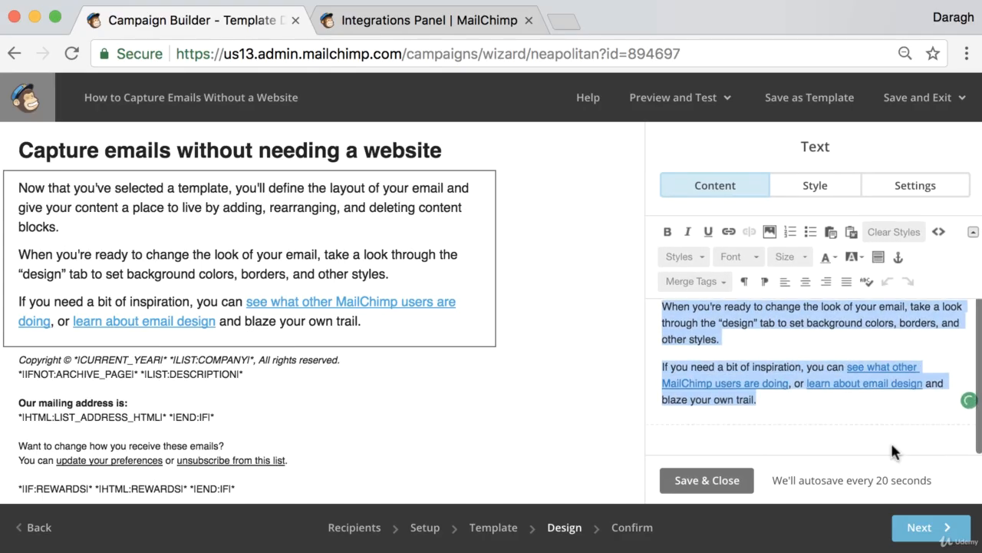
key("BackSpace")
type("Clic")
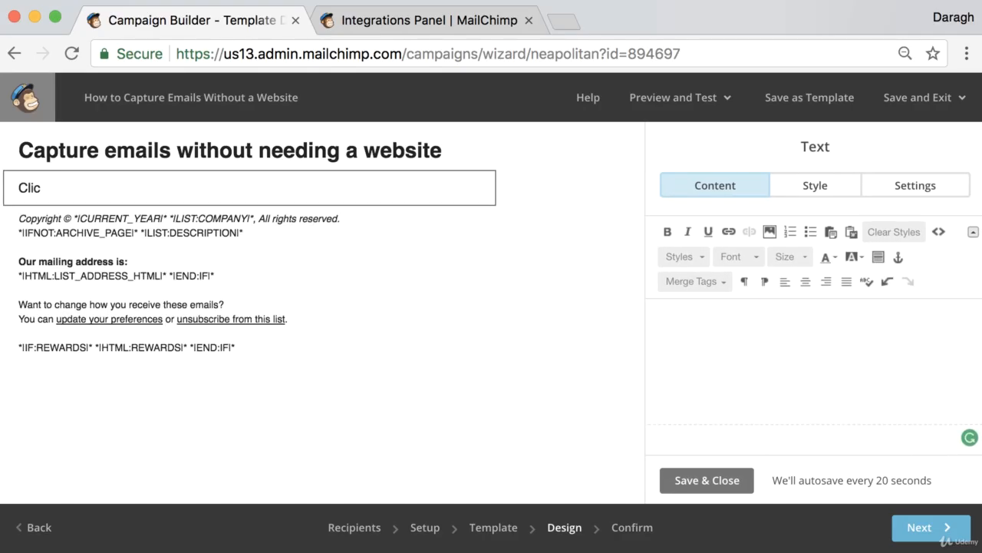
type("k below to learn how to")
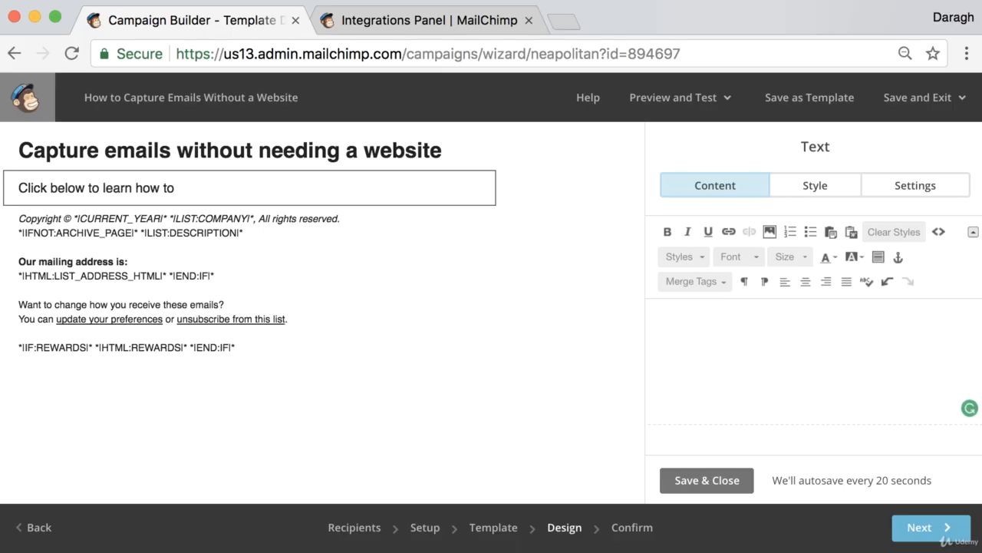
type("  set up")
key("BackSpace")
key("BackSpace")
key("BackSpace")
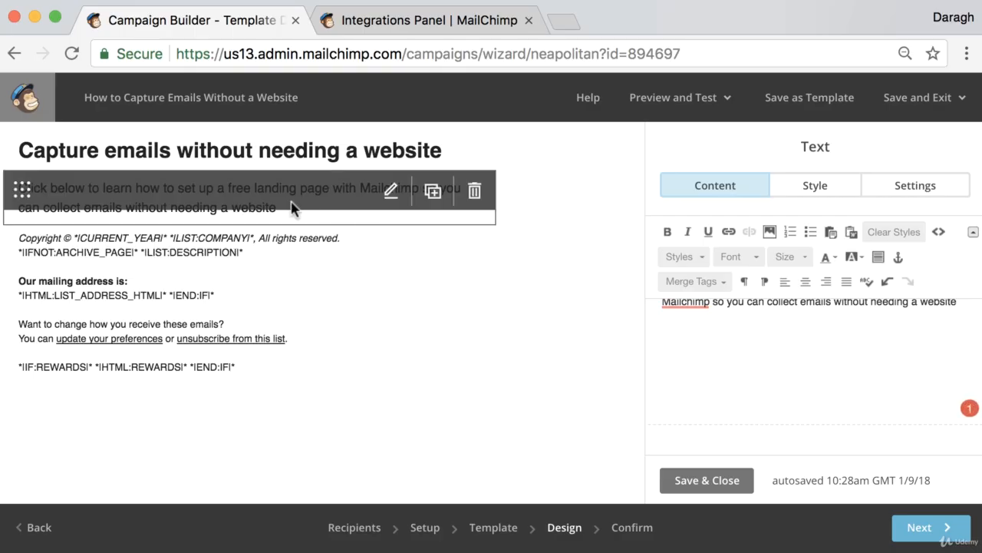
left_click(960, 308)
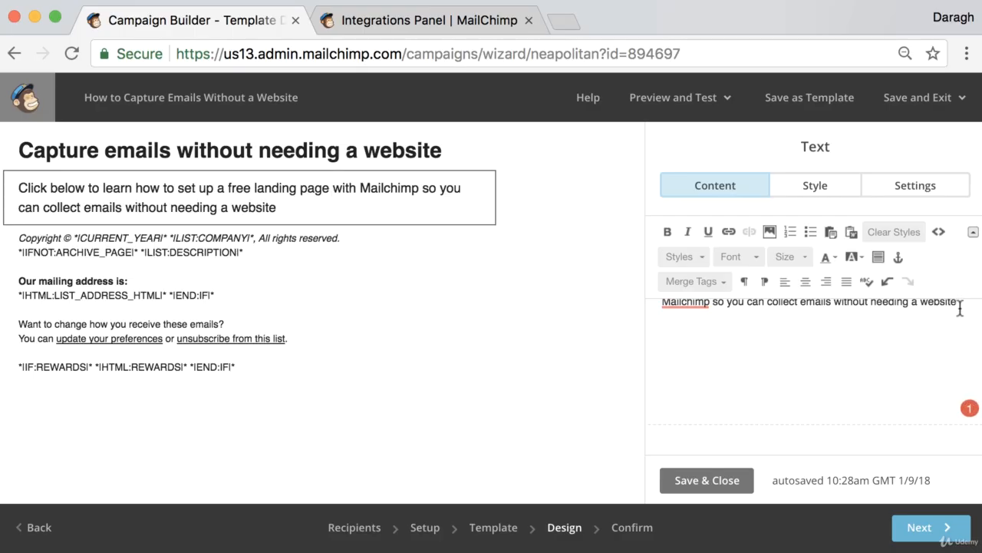
type(".")
key("Return")
key("Return")
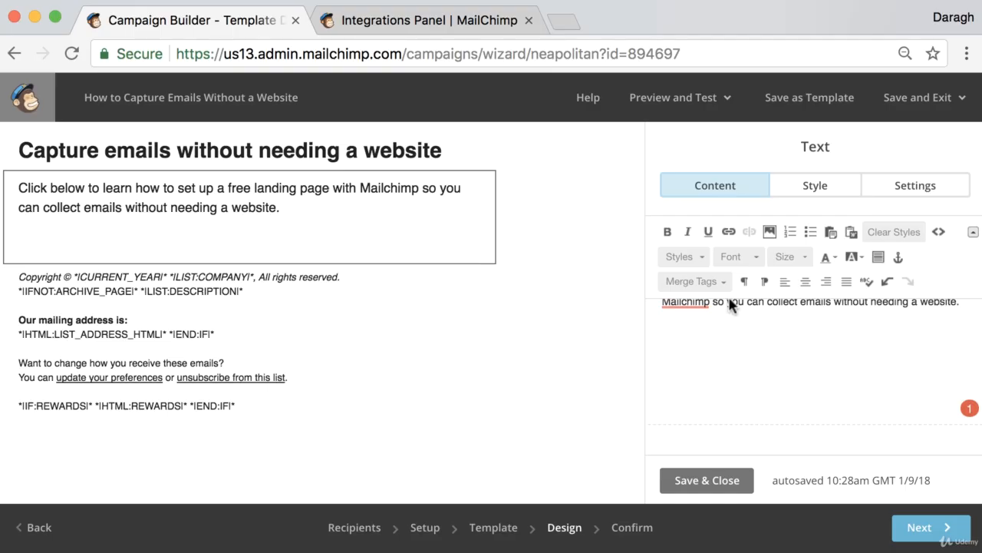
Step: Add the text "website.com/link" on its own line below the body paragraph
type("website.com/")
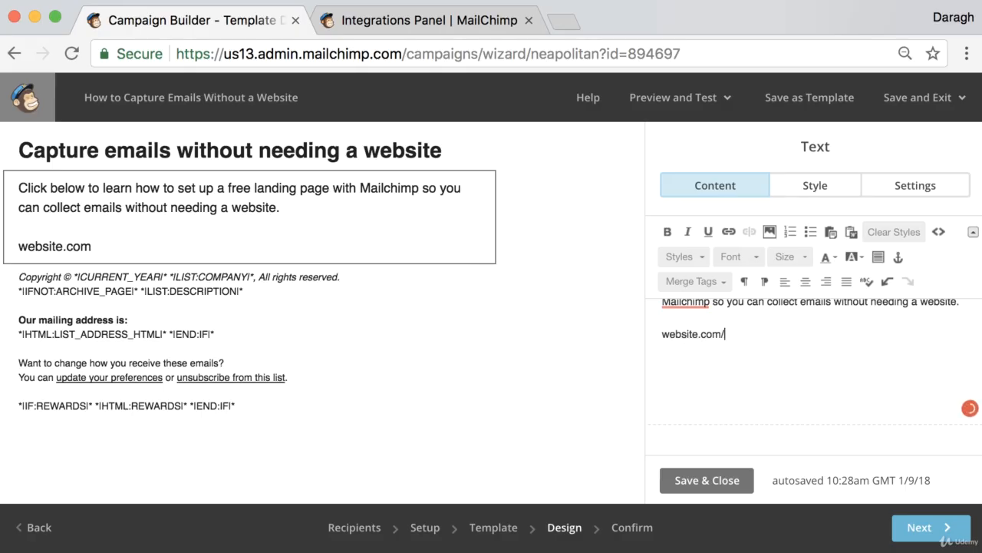
type("lnik")
left_click_drag(756, 336, 727, 337)
left_click(753, 334)
key("BackSpace")
type("link")
Step: Link the website.com/link text to the web address website.com/link, then save and close the text block
left_click_drag(746, 333, 652, 331)
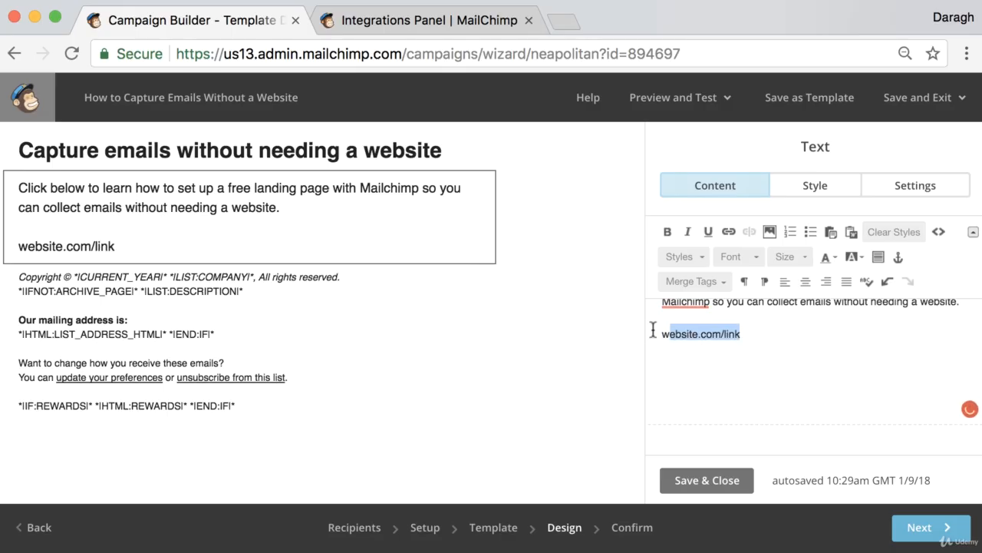
left_click(729, 231)
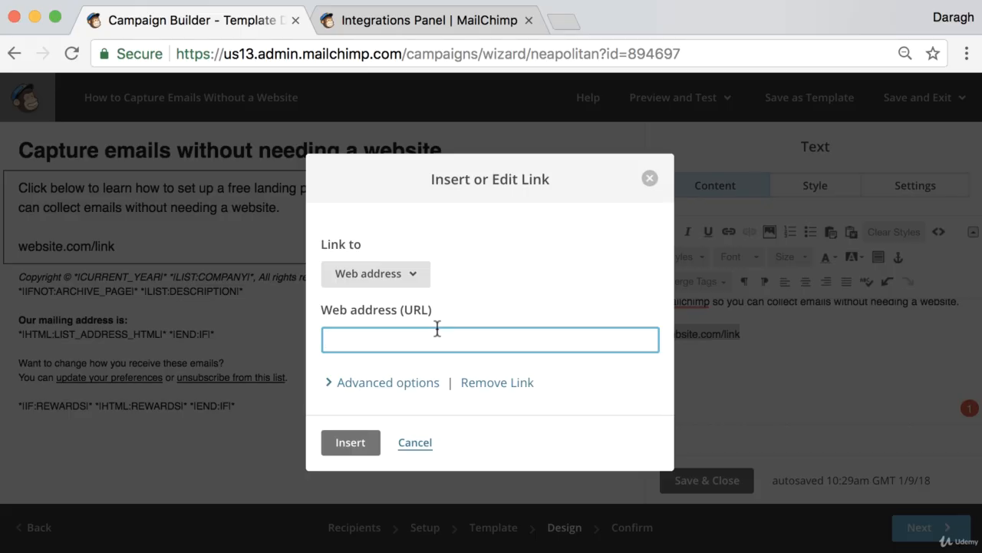
type("website.com/link")
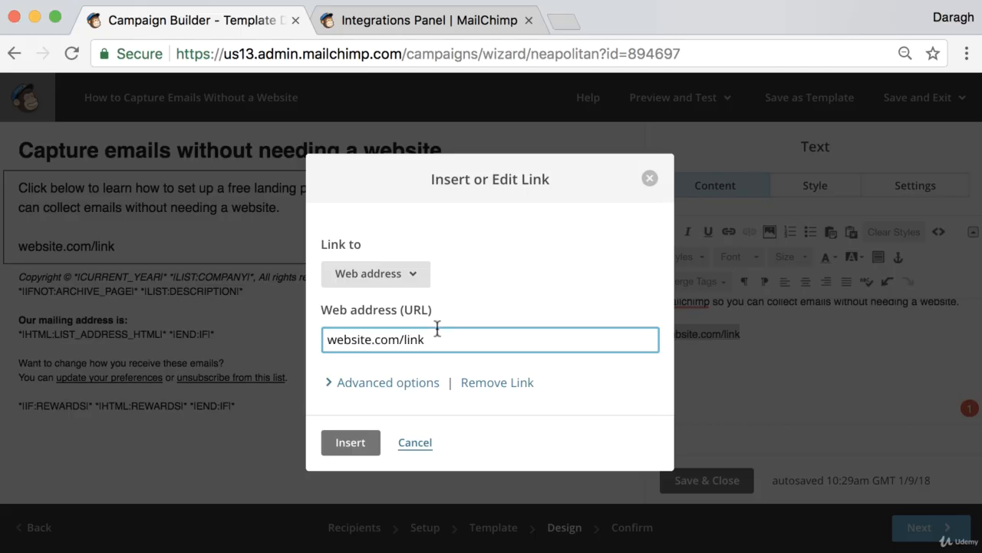
left_click(350, 441)
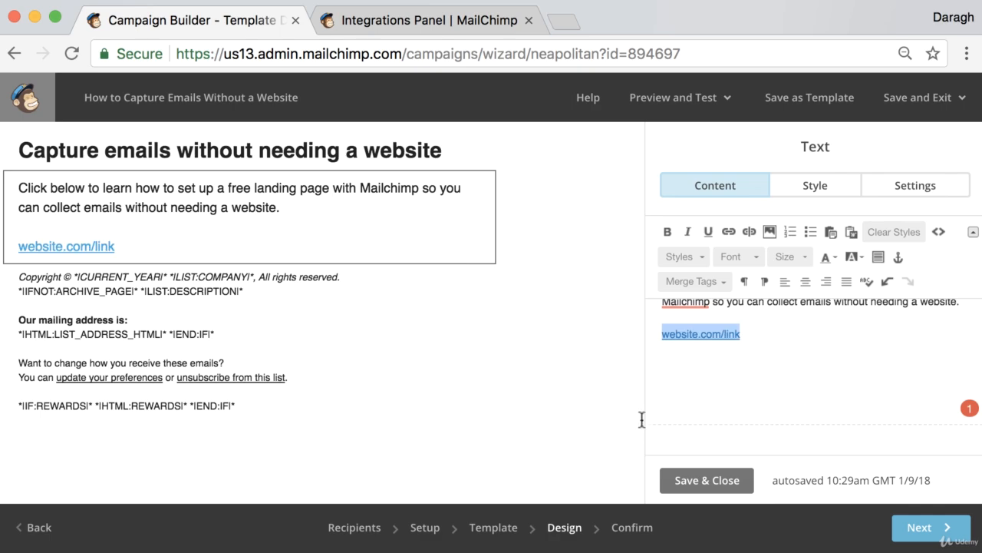
left_click(734, 373)
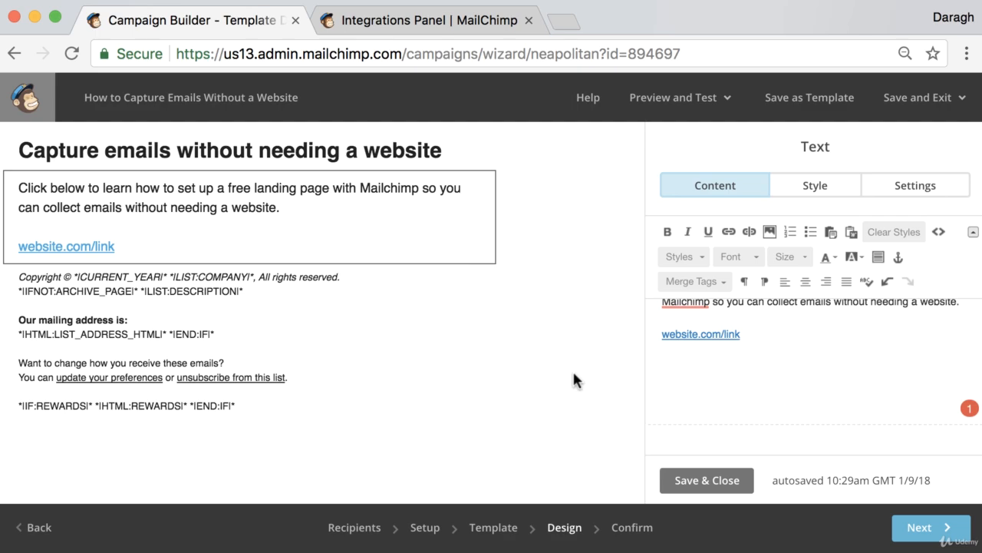
left_click(711, 480)
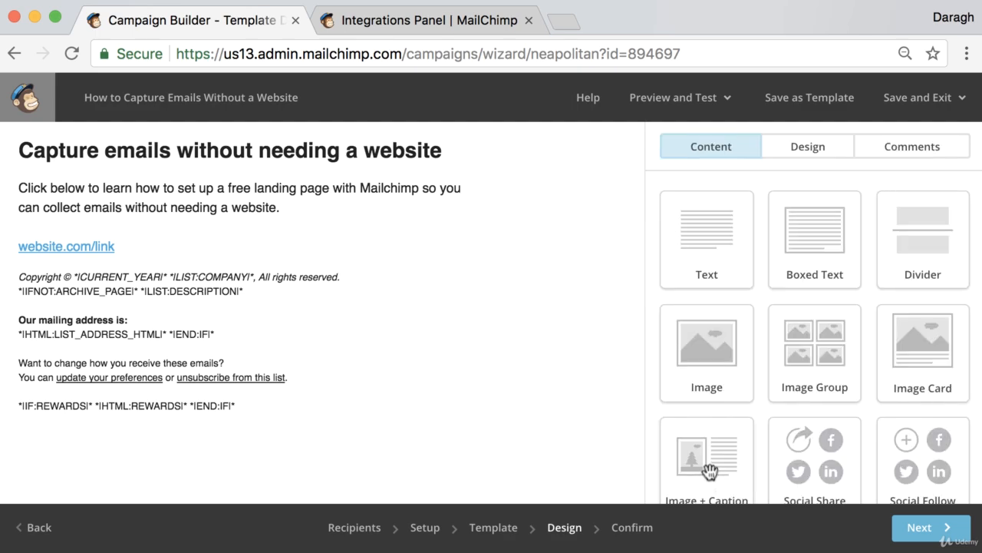
Step: Insert a button block between the body text and the footer, with the button text "Learn More"
scroll(812, 340, "down", 4)
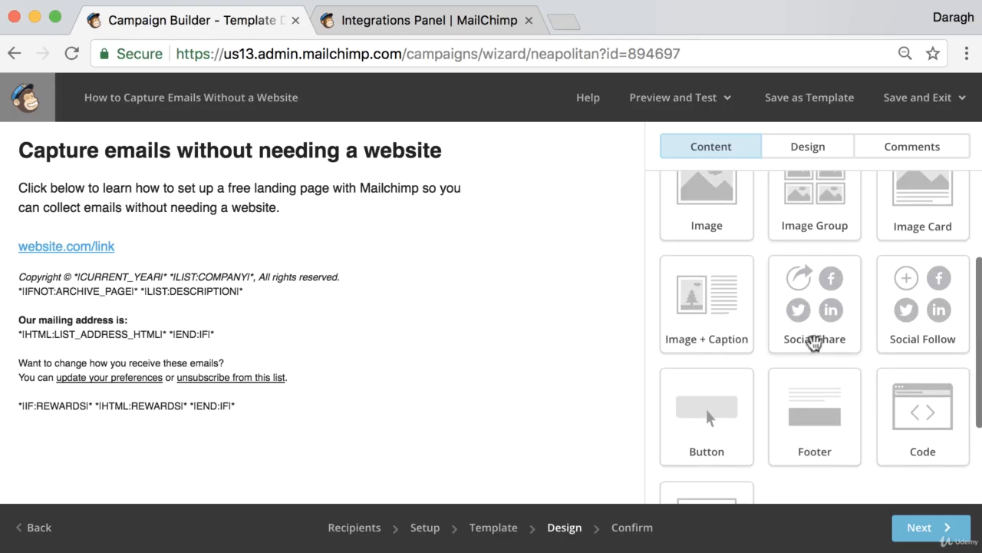
scroll(814, 342, "down", 2)
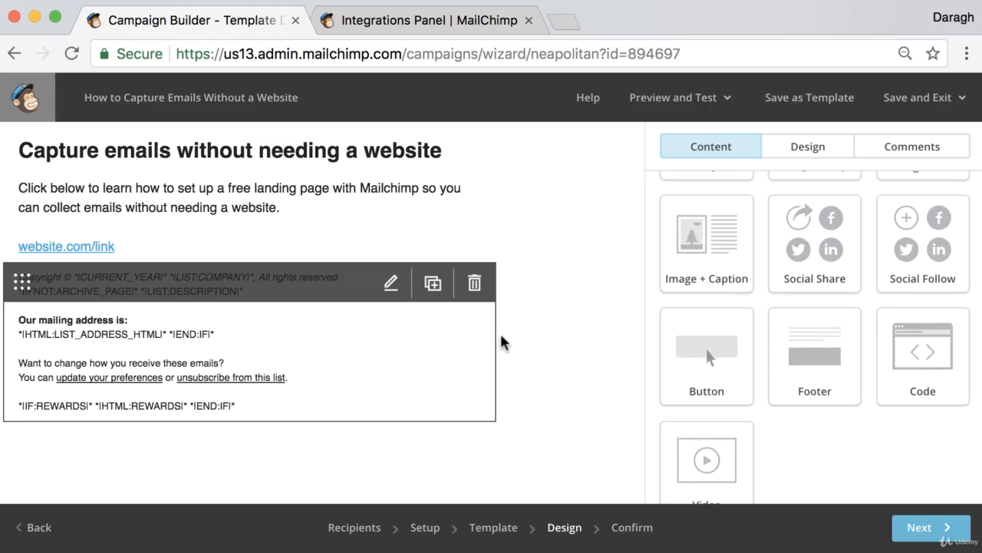
left_click_drag(707, 355, 297, 272)
left_click_drag(742, 258, 646, 249)
type("Learn More")
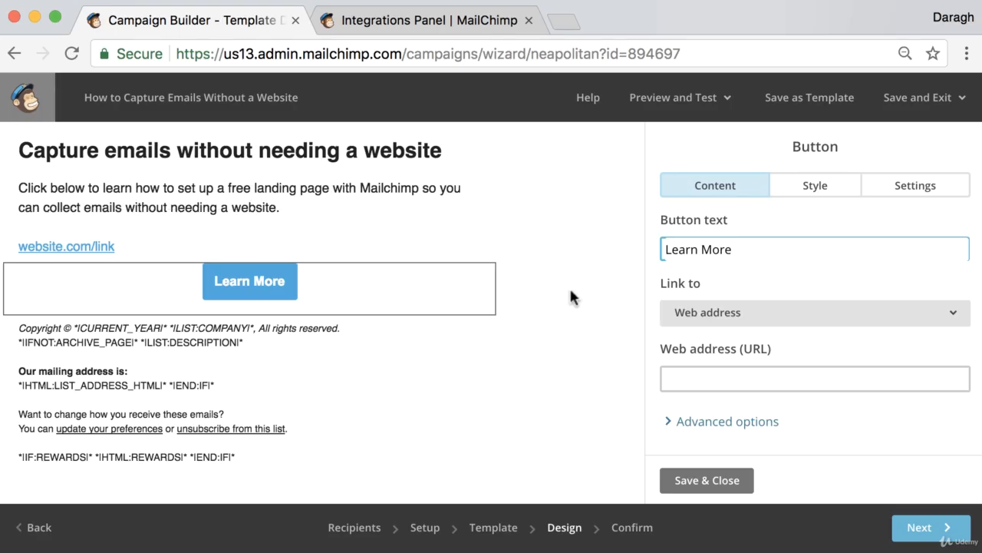
Step: Set the Learn More button's web address to website.com/link and save the button block
left_click(714, 372)
type("webs")
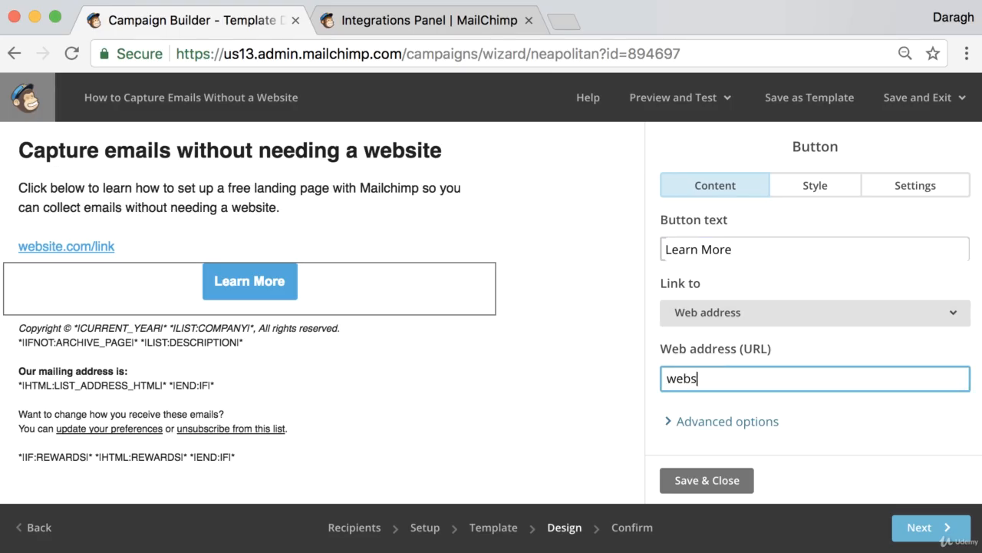
type("ite.cin")
key("BackSpace")
key("BackSpace")
type("in")
key("BackSpace")
key("BackSpace")
type("om/lile")
key("BackSpace")
key("BackSpace")
type("nk")
left_click(707, 480)
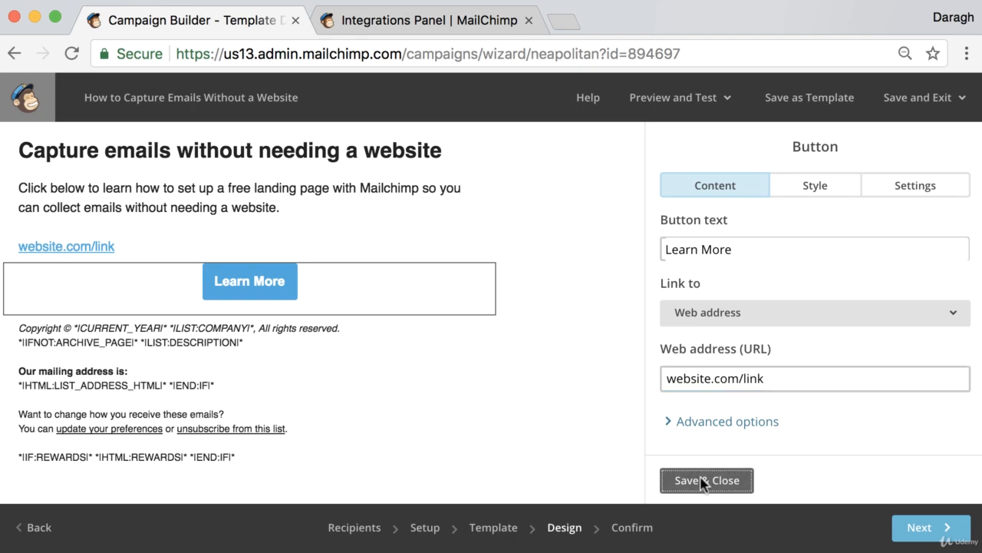
Step: Delete the website.com/link text link from the body text block and save the block
left_click(278, 233)
left_click_drag(756, 366, 644, 366)
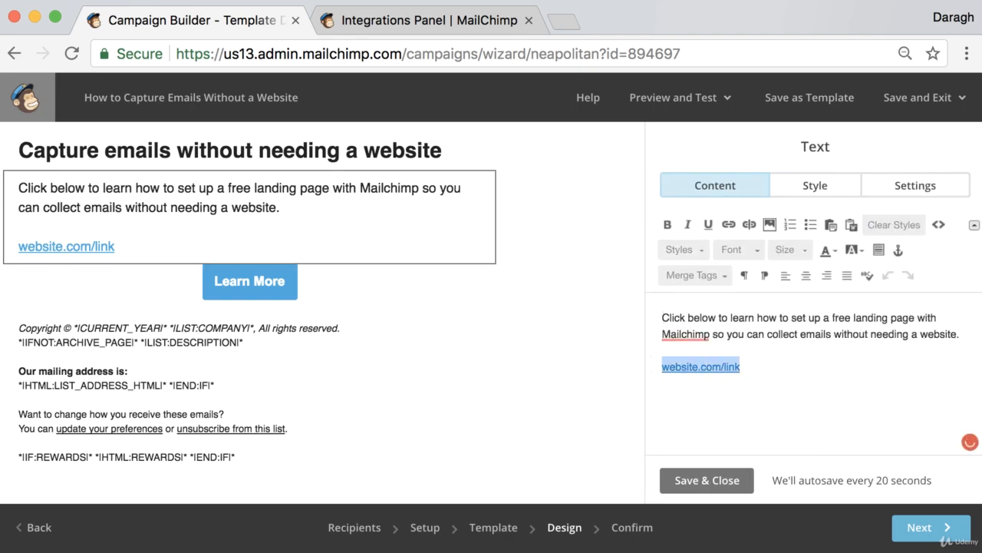
key("BackSpace")
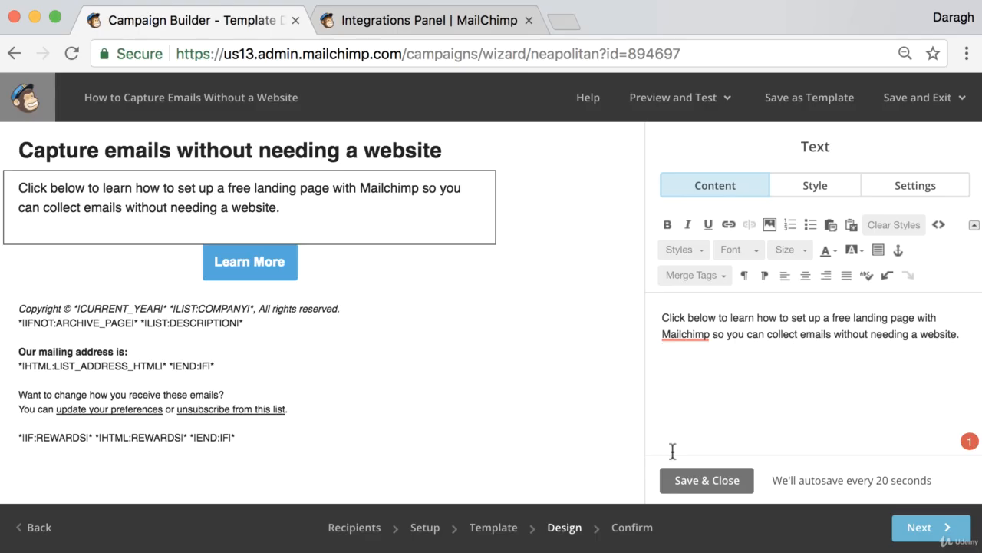
left_click(723, 480)
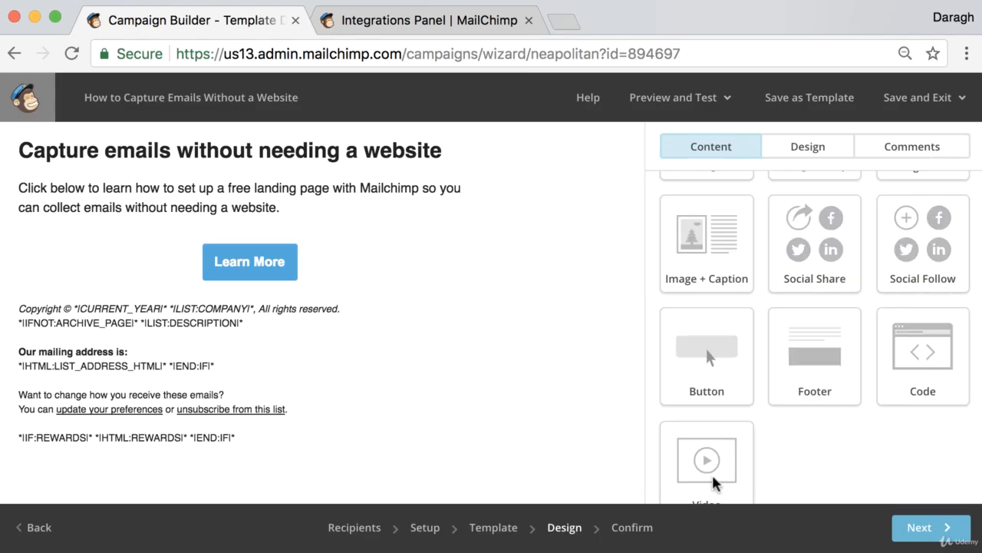
Step: Continue to the campaign confirmation and review the pre-send checklist
left_click(912, 530)
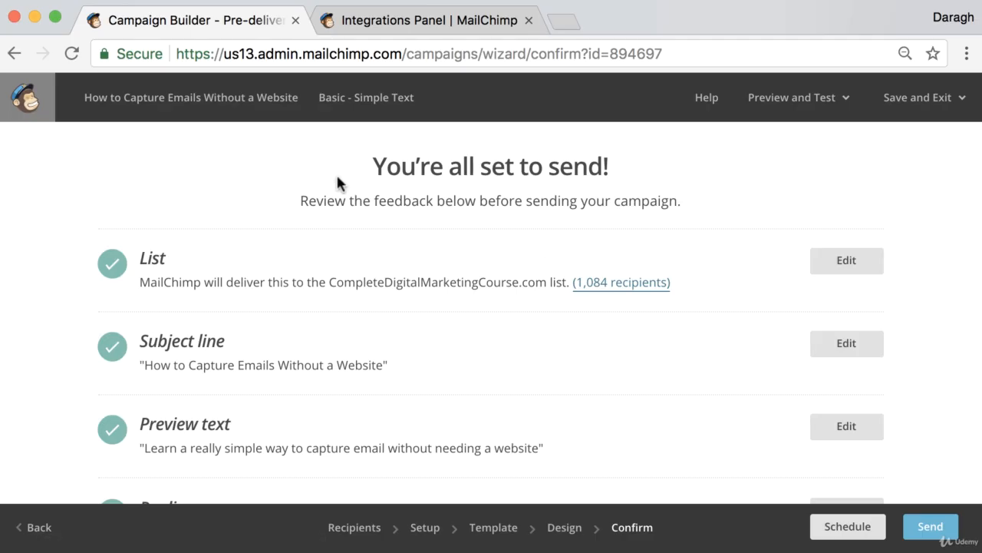
left_click_drag(373, 164, 658, 175)
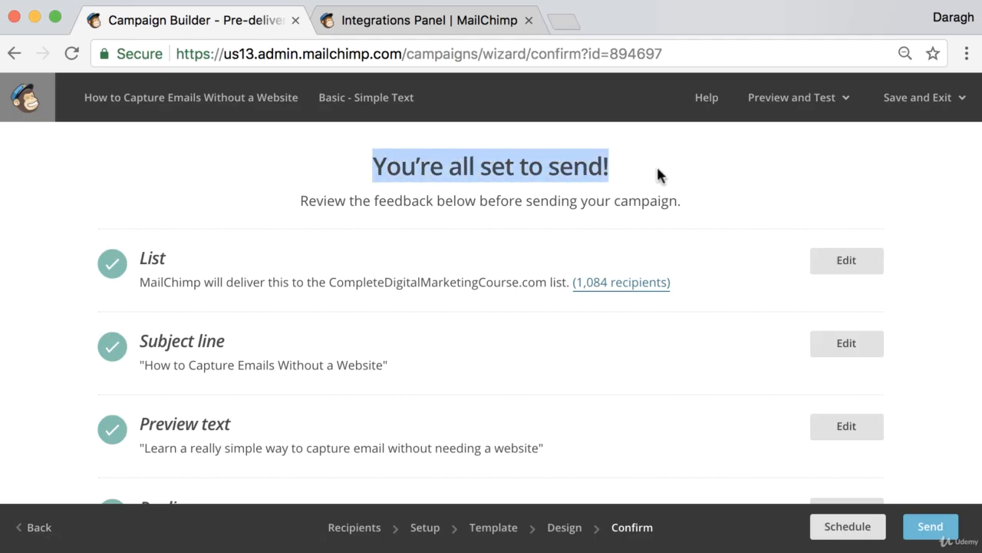
scroll(336, 295, "down", 3)
scroll(337, 298, "up", 2)
scroll(336, 298, "up", 1)
Step: Close the Integrations Panel browser tab, keeping the campaign confirmation open
left_click(528, 20)
left_click(772, 169)
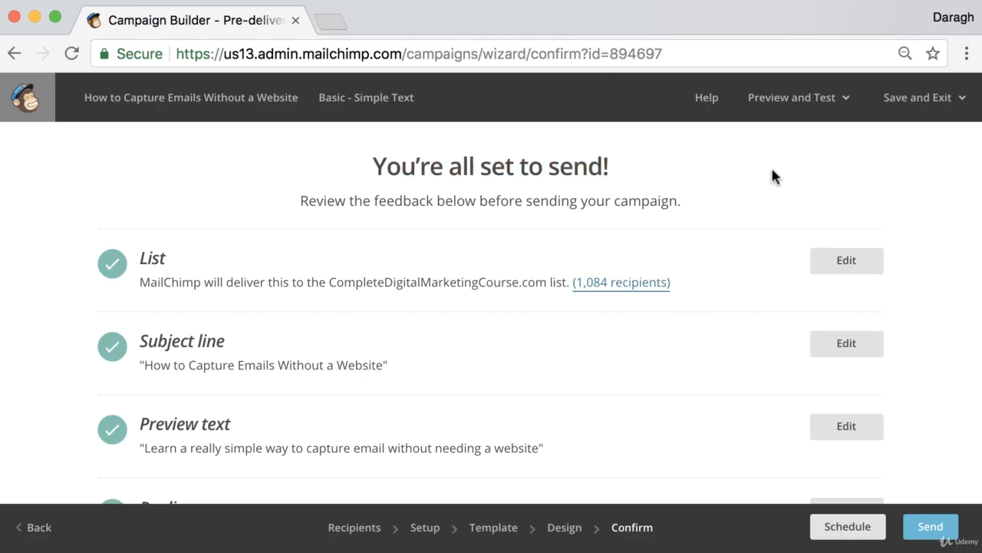
scroll(771, 169, "down", 1)
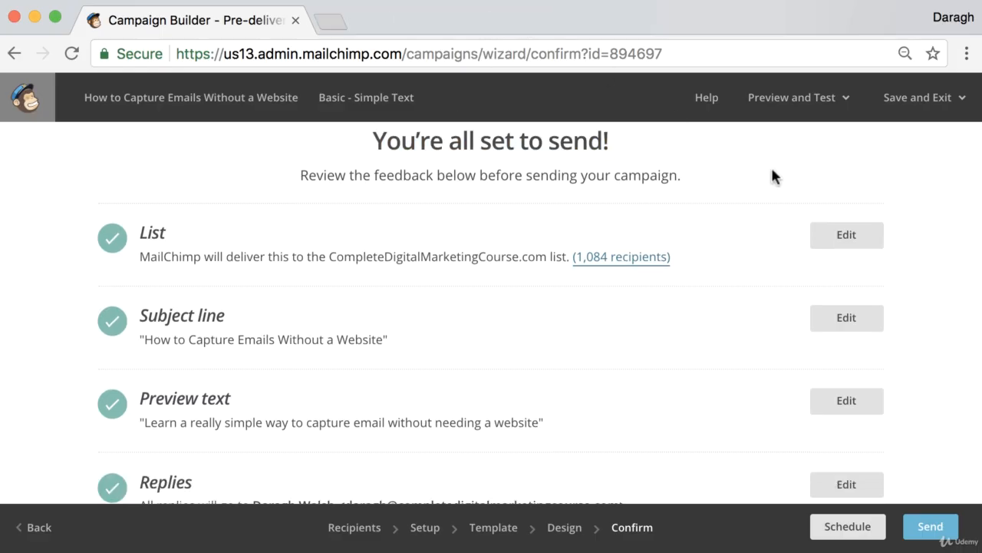
Step: Send a test email of the campaign to the prefilled email address and dismiss the confirmation
left_click(828, 107)
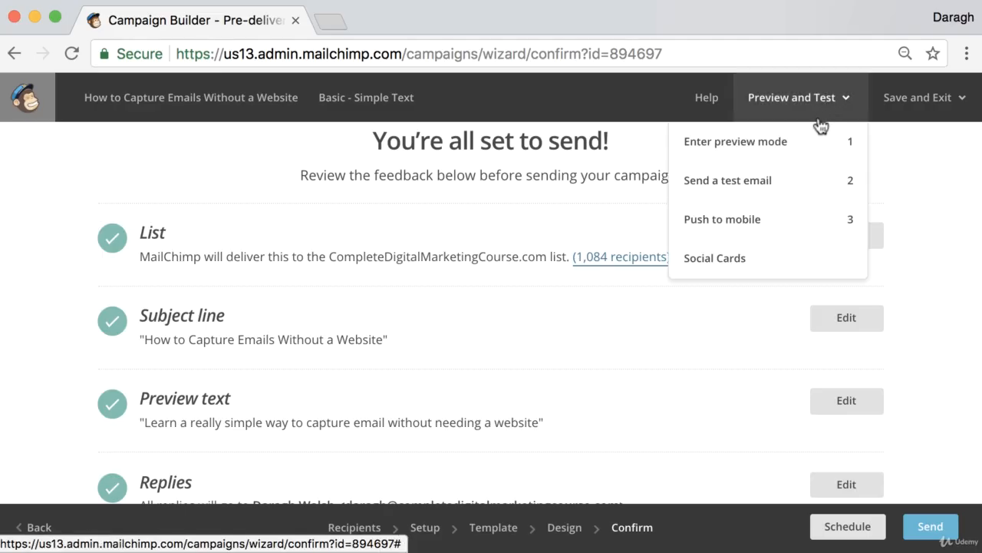
left_click(775, 184)
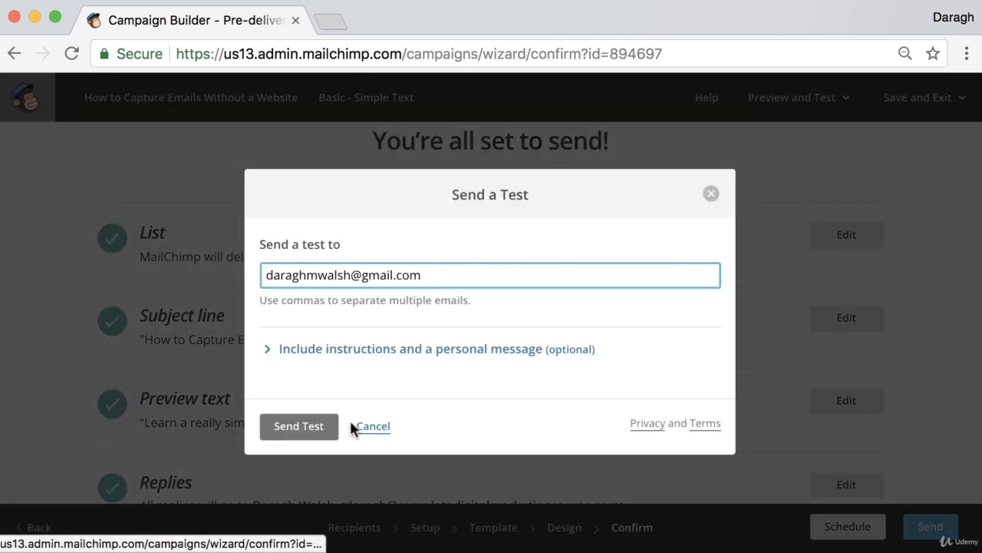
left_click(295, 427)
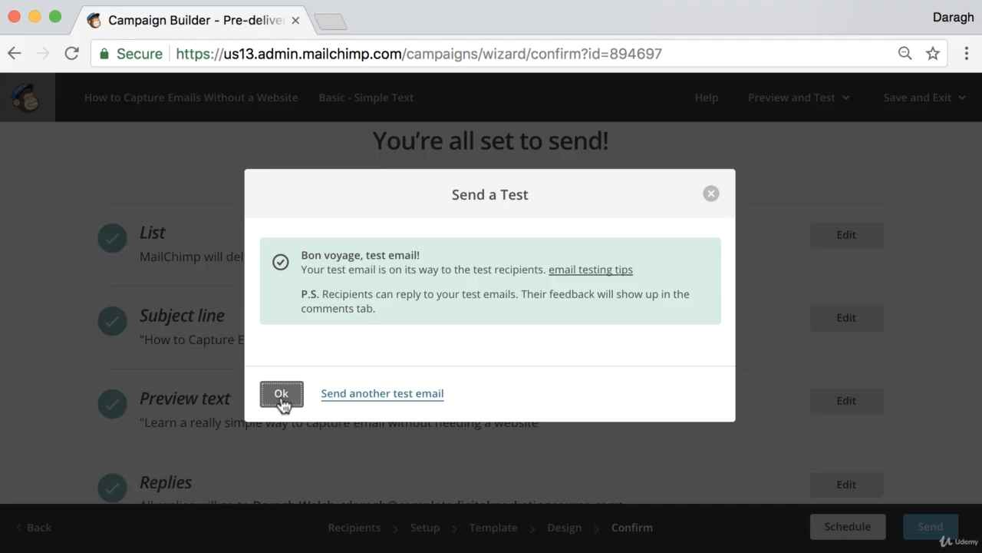
left_click(281, 394)
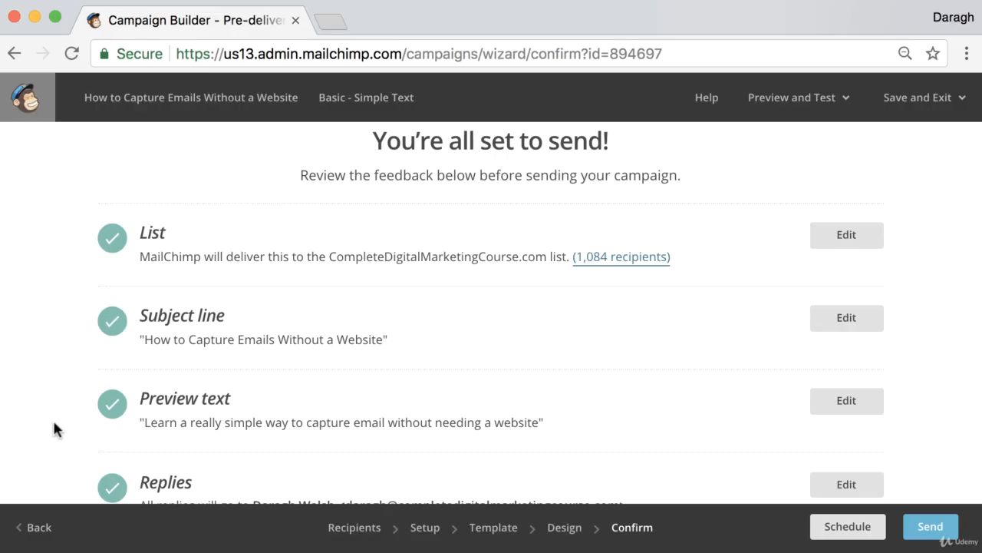
Step: Open gmail.com in a new browser tab, reload the mailbox and open the "[Test] How to Capture Emails Without a Website" message
left_click(331, 21)
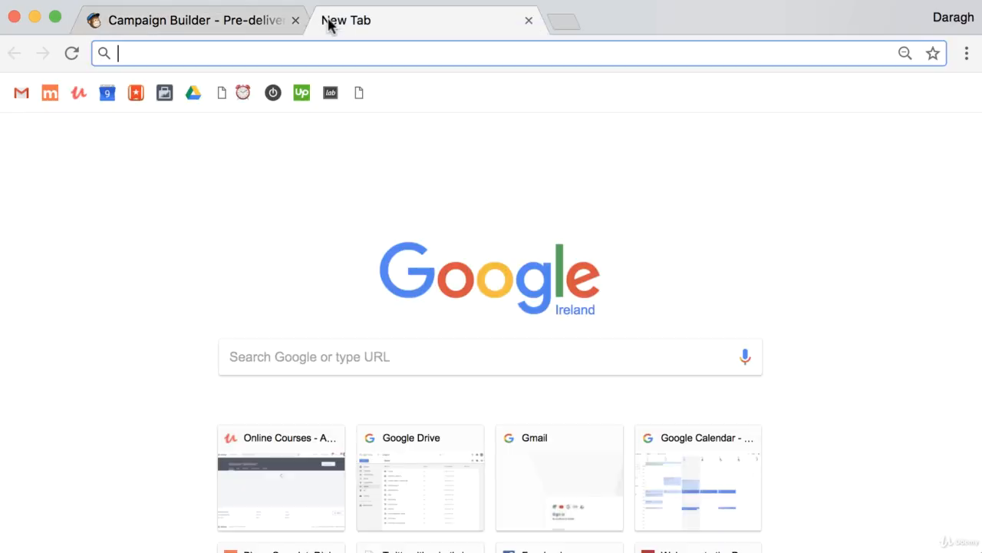
type("gmail.com")
key("Return")
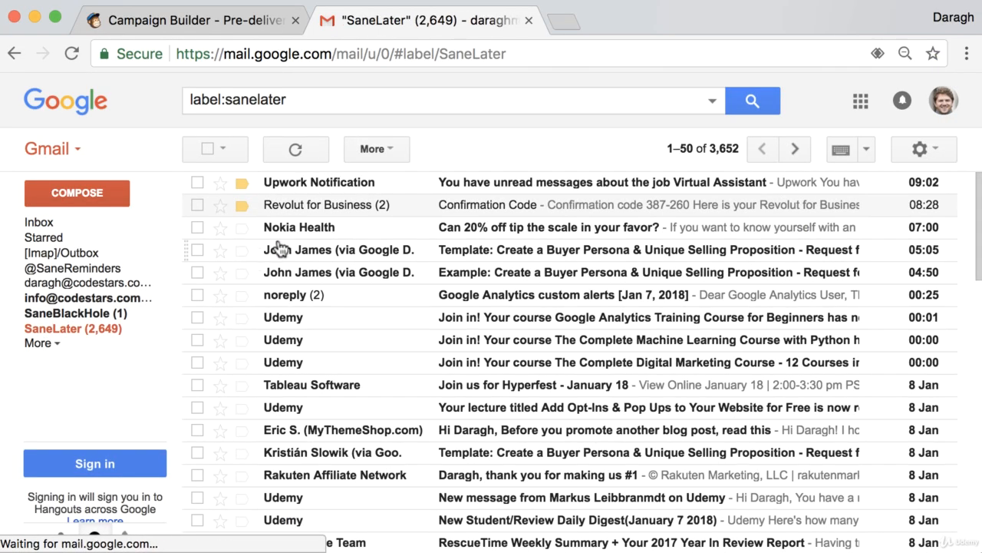
left_click(70, 54)
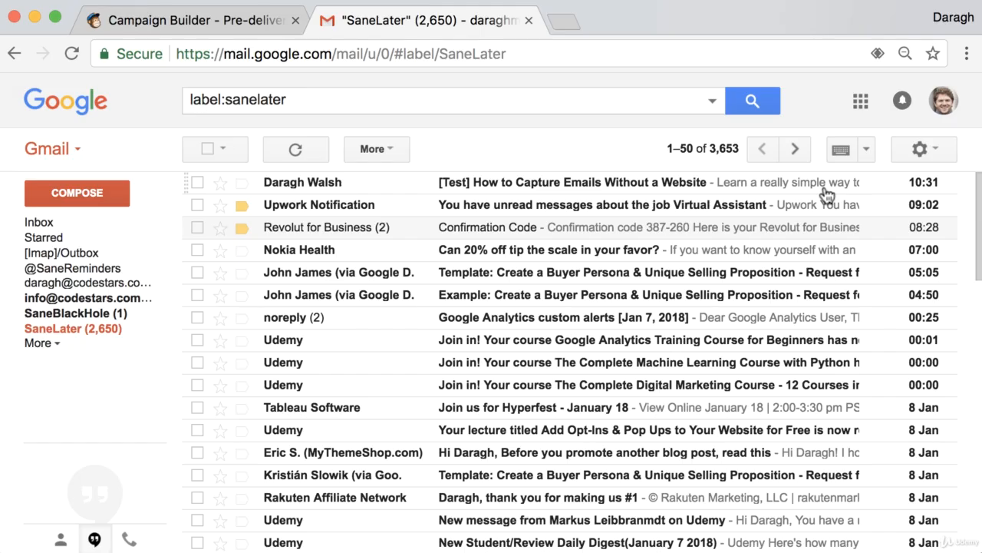
left_click(546, 190)
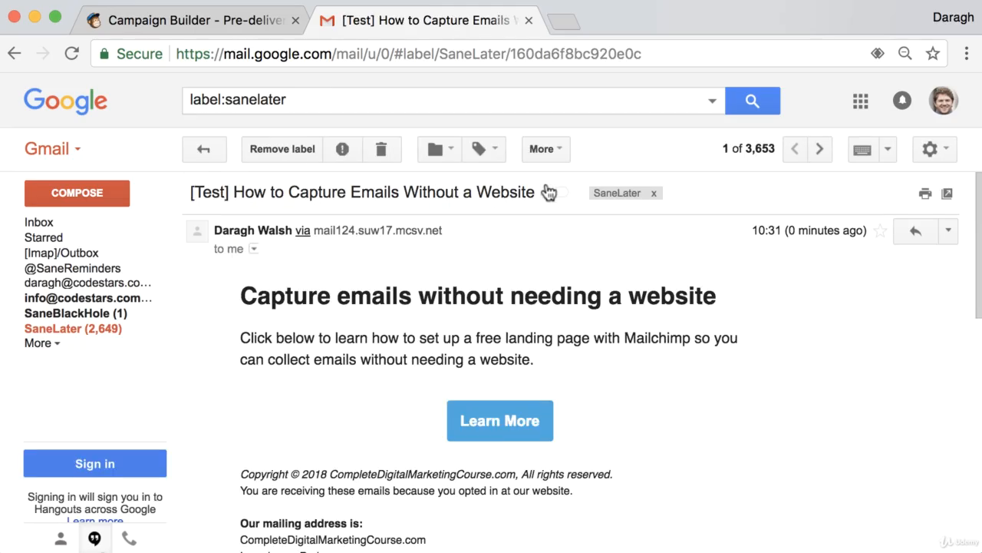
Step: Review the test email's content and follow its Learn More button to check the link, returning to the email
scroll(533, 307, "down", 1)
scroll(534, 309, "up", 1)
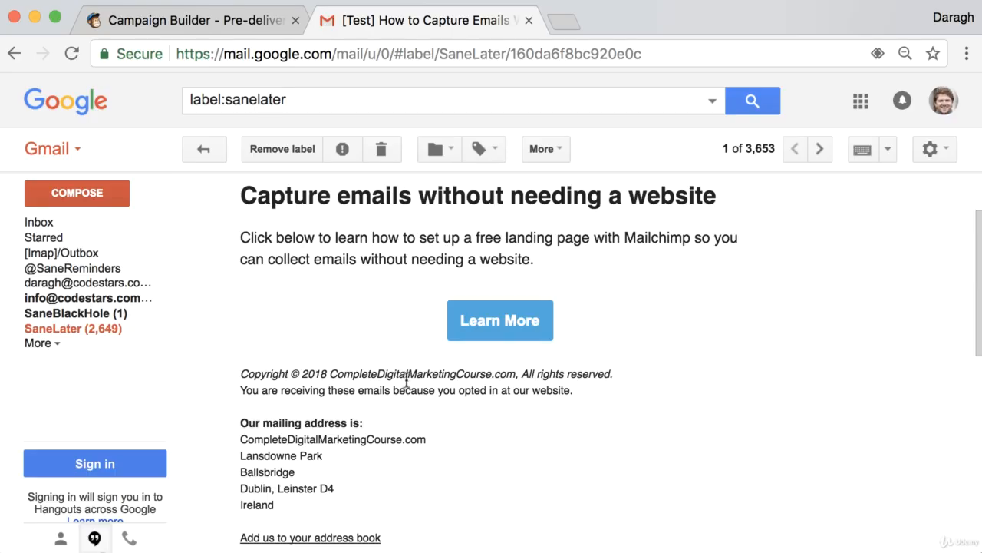
left_click(505, 324)
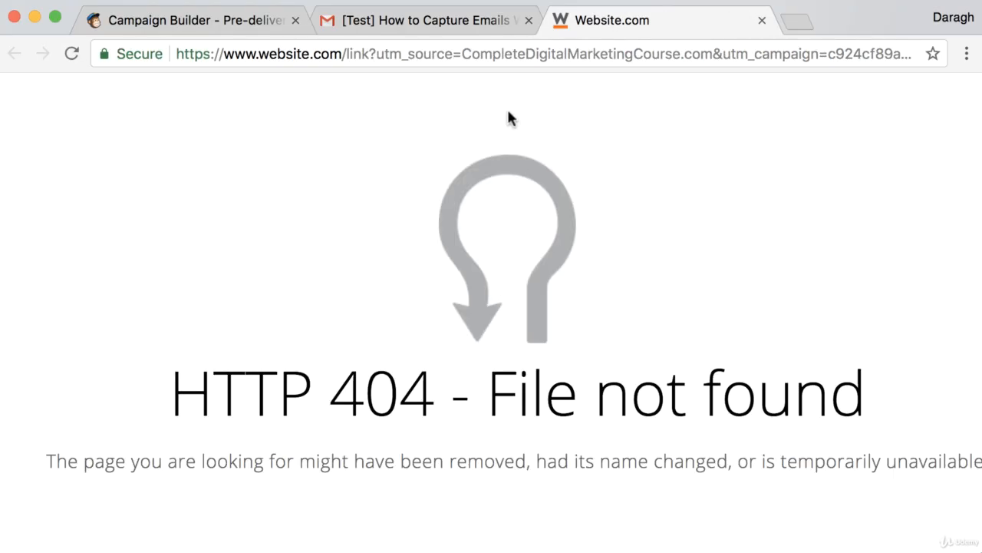
left_click(464, 24)
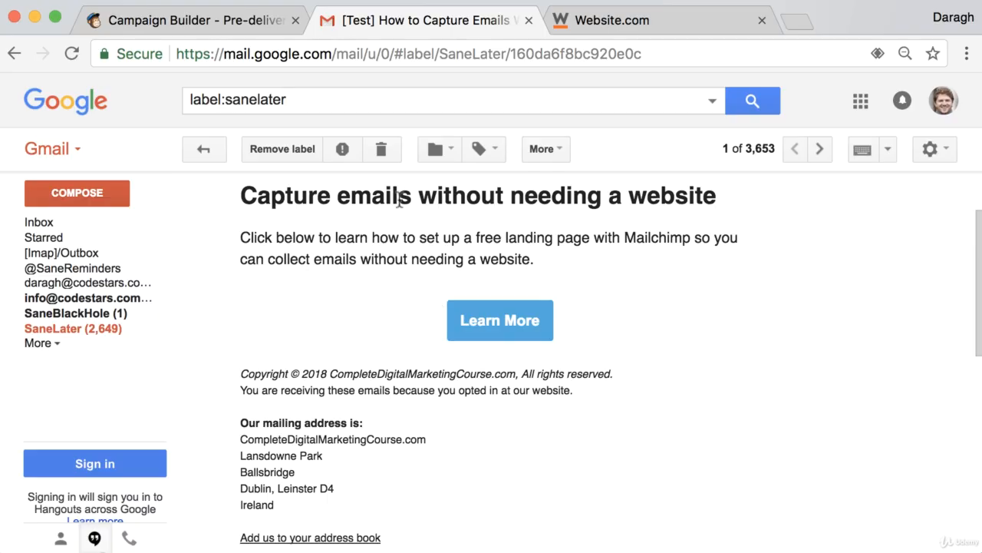
Step: Switch back to the MailChimp campaign confirmation and view the final send prompt, closing it without sending the campaign
left_click(260, 21)
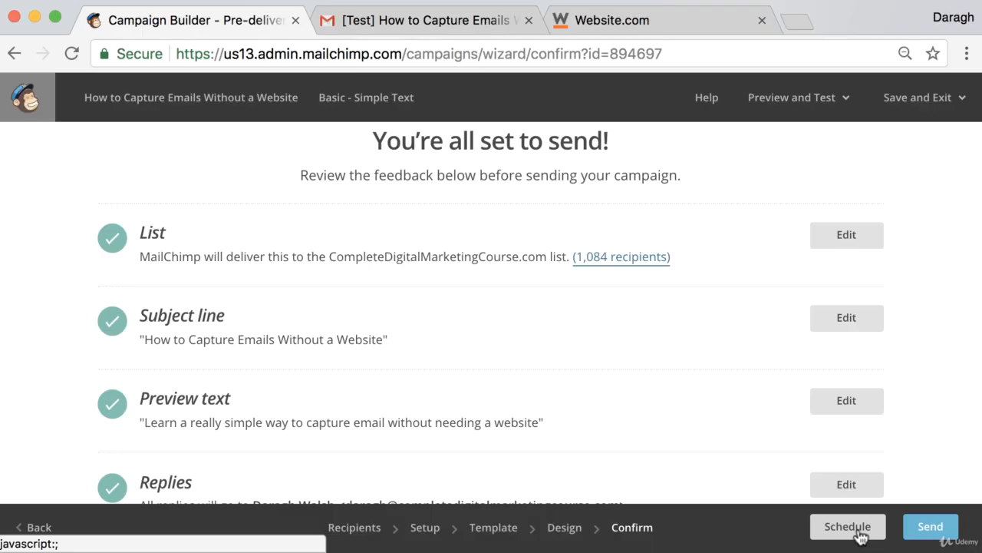
left_click(931, 530)
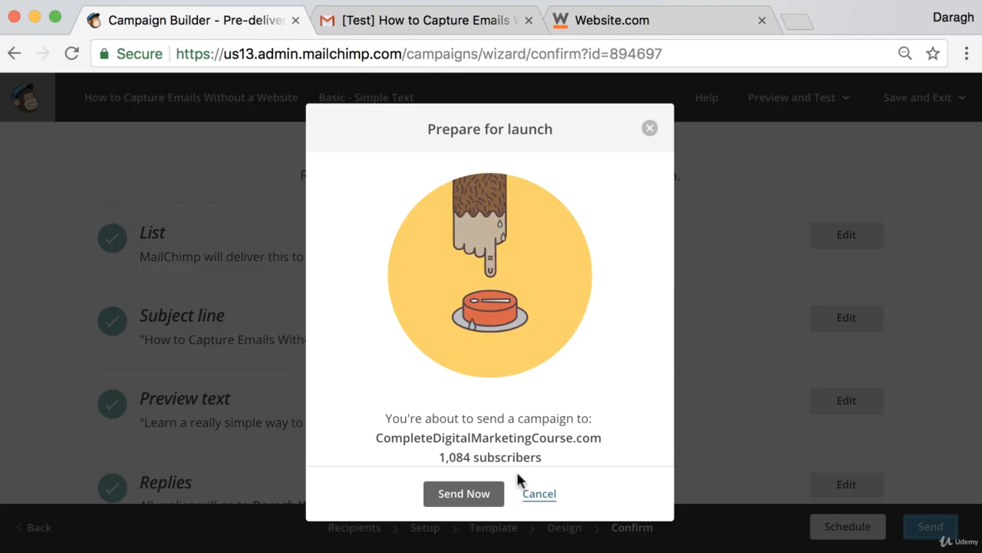
left_click(650, 132)
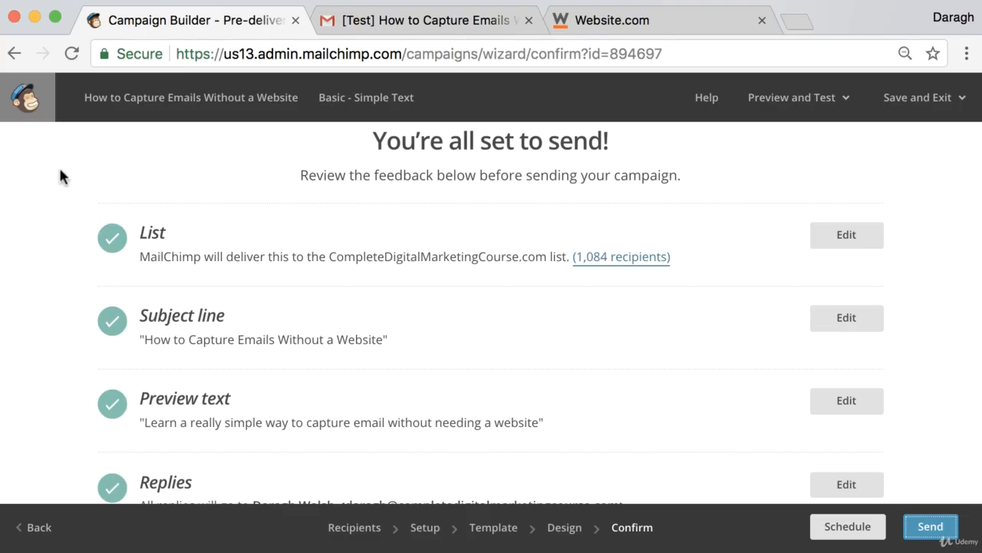
left_click(825, 103)
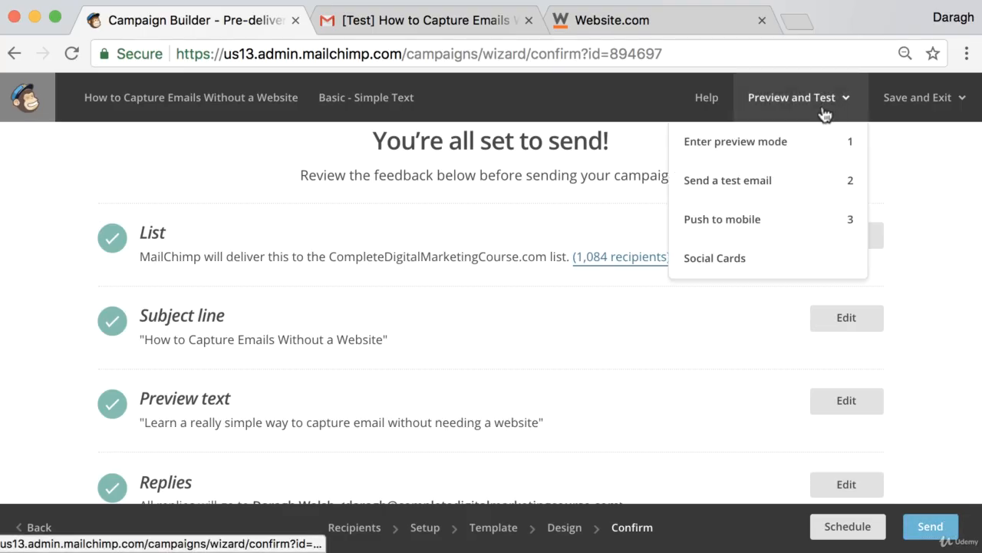
left_click(921, 173)
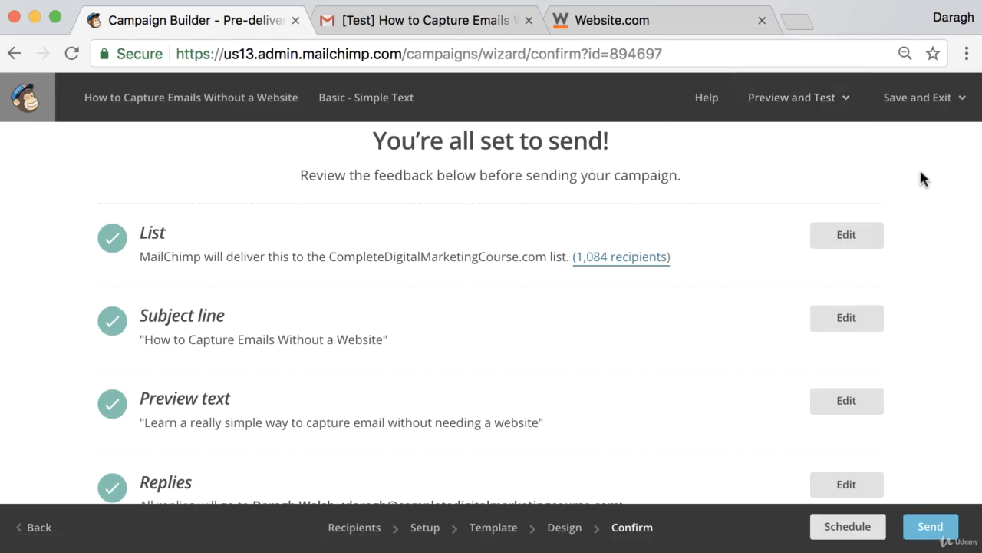